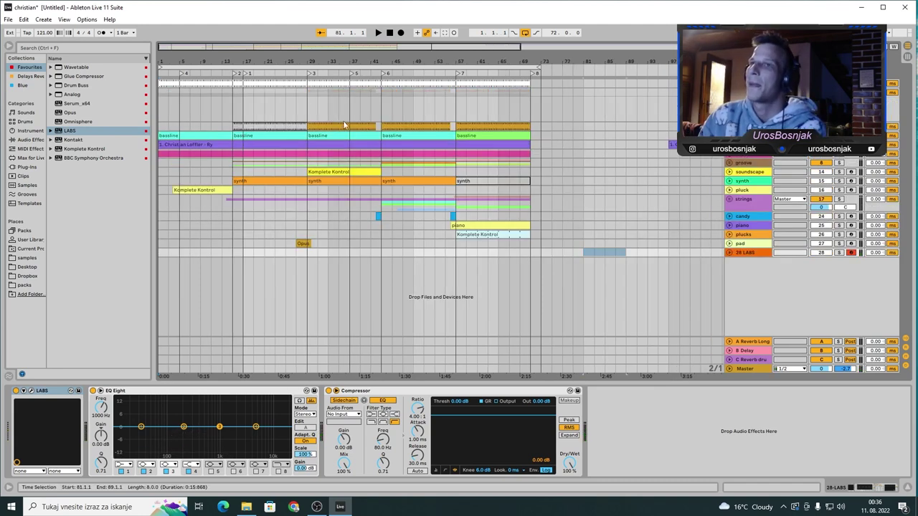
# Play the arrangement from bar 29 with the kick track's device chain displayed, and stop playback.
pyautogui.click(345, 126)
pyautogui.press('space')
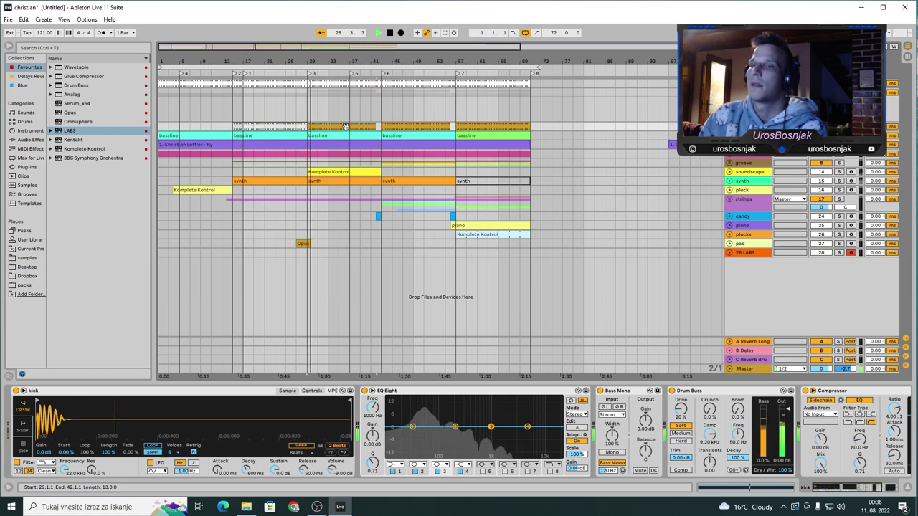
pyautogui.press('space')
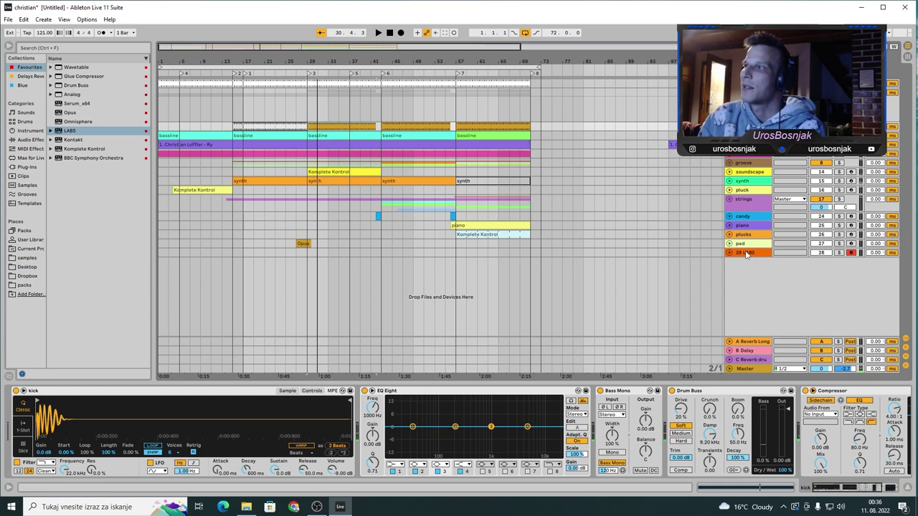
# Open the bassline track's Komplete Kontrol instrument for inspection and close it again.
pyautogui.click(746, 135)
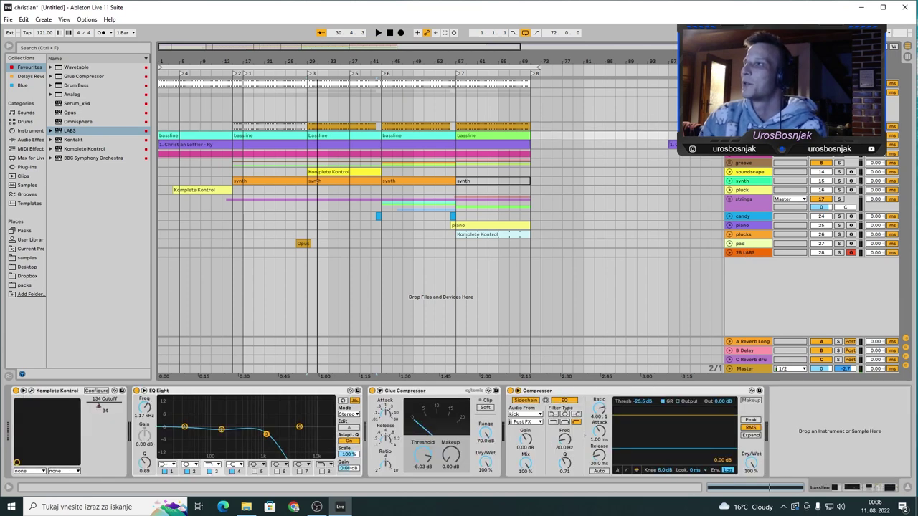
pyautogui.click(31, 392)
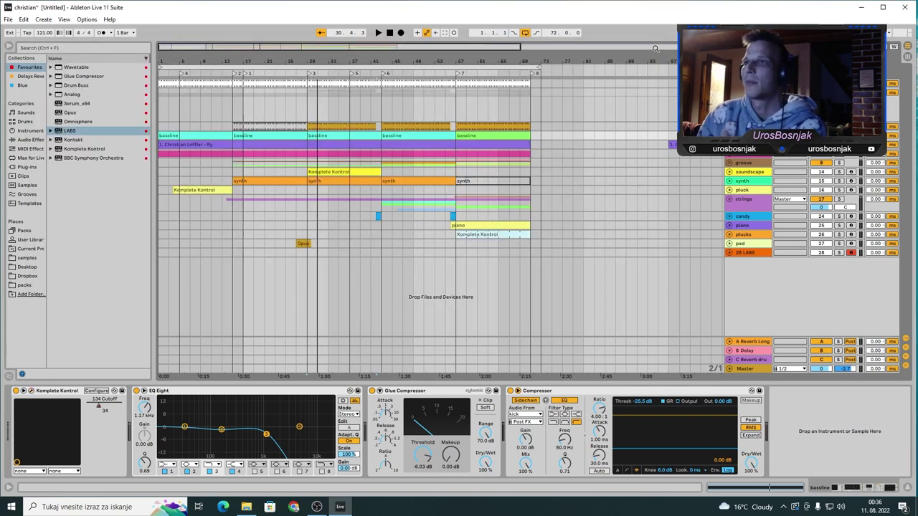
pyautogui.click(655, 48)
# Inspect the notes and pitch bend envelope of the bassline clip at bar 29 while playing it, and return to the devices.
pyautogui.doubleClick(342, 134)
pyautogui.press('space')
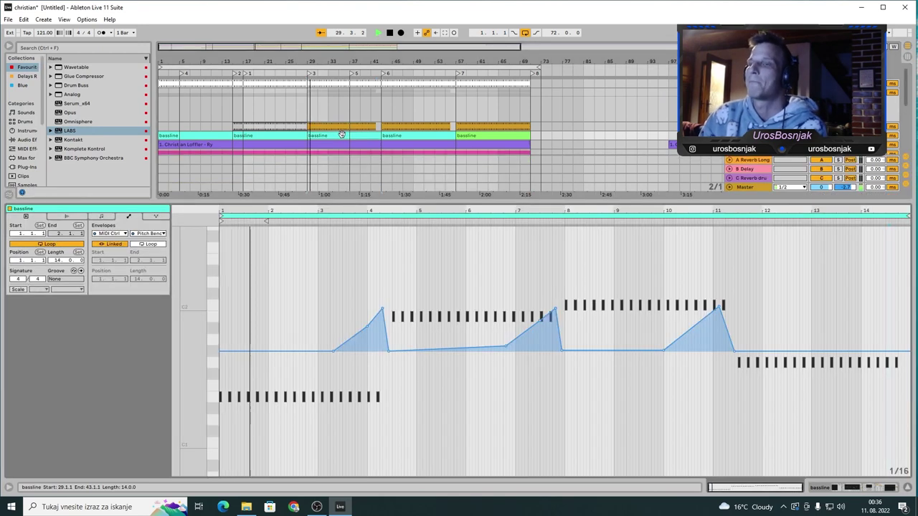
pyautogui.click(834, 489)
pyautogui.press('space')
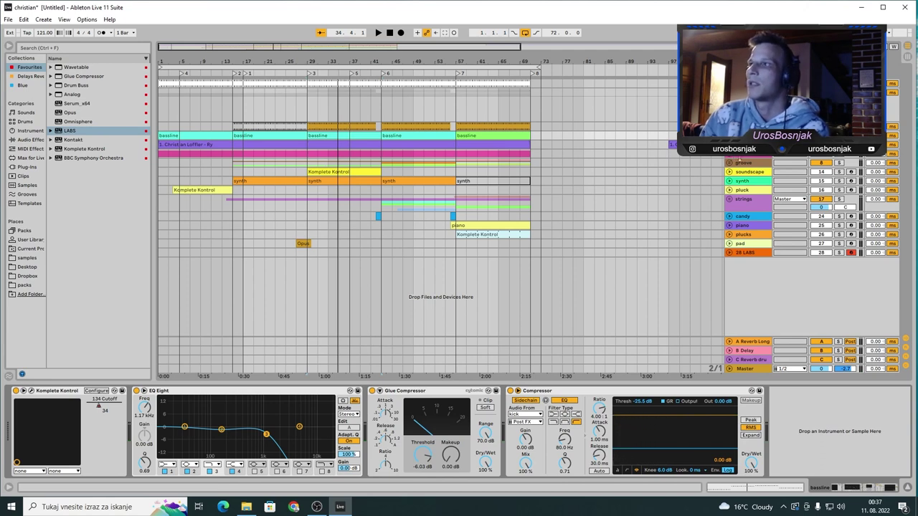
# Unfold the pad group, show the soloed pad track's devices and filter frequency automation, and play its first Omnisphere clip.
pyautogui.click(730, 154)
pyautogui.click(203, 185)
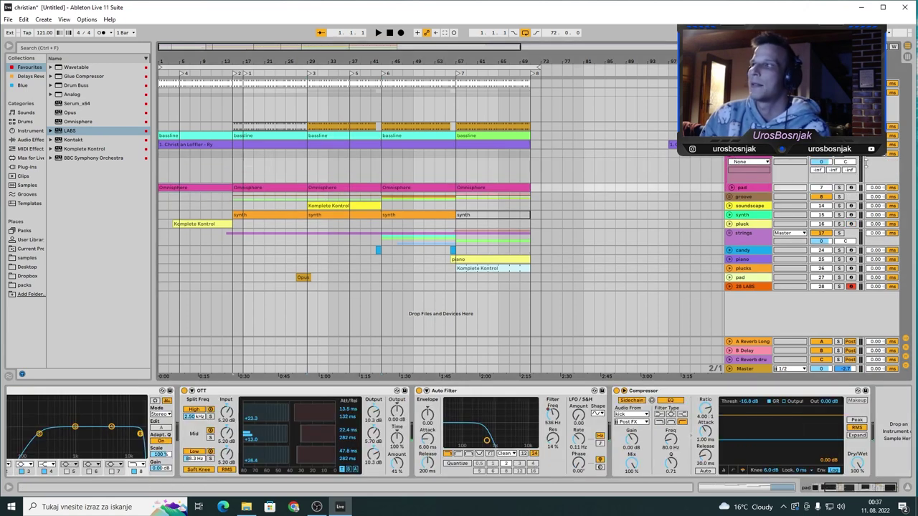
pyautogui.hscroll(-5, 124, 450)
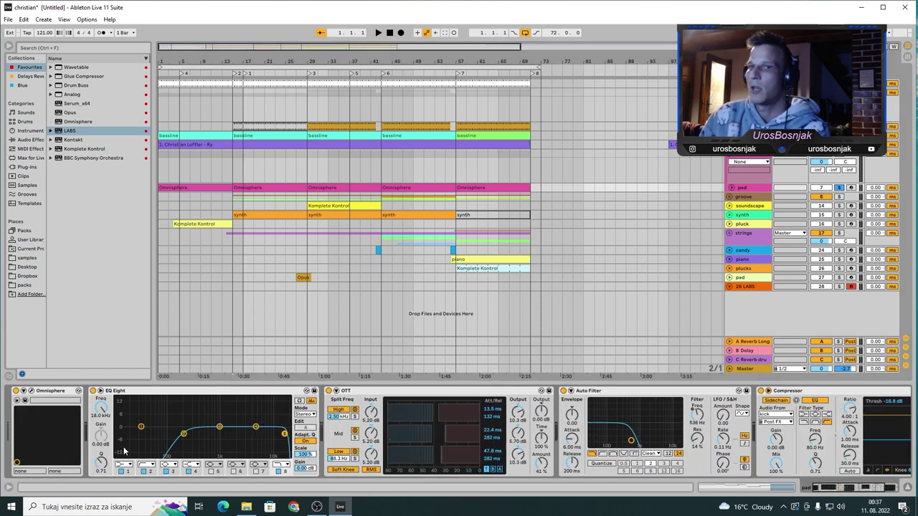
pyautogui.click(730, 188)
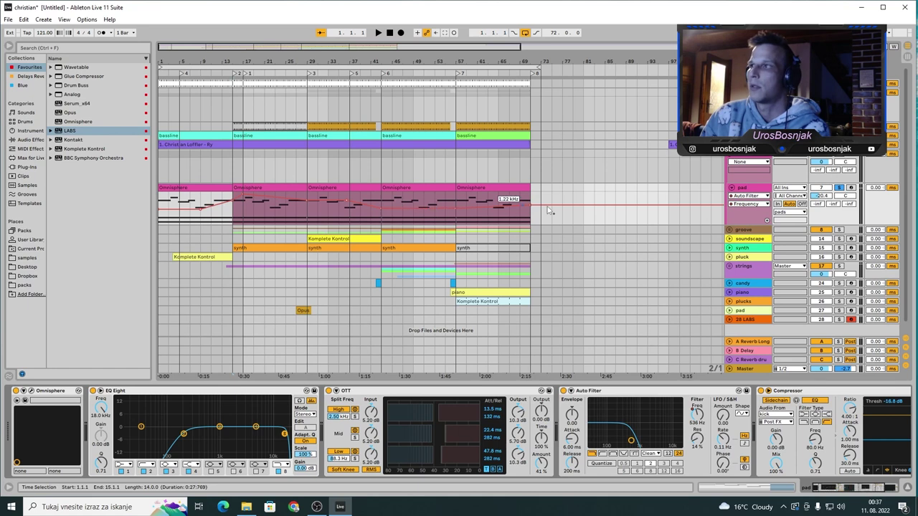
pyautogui.click(206, 188)
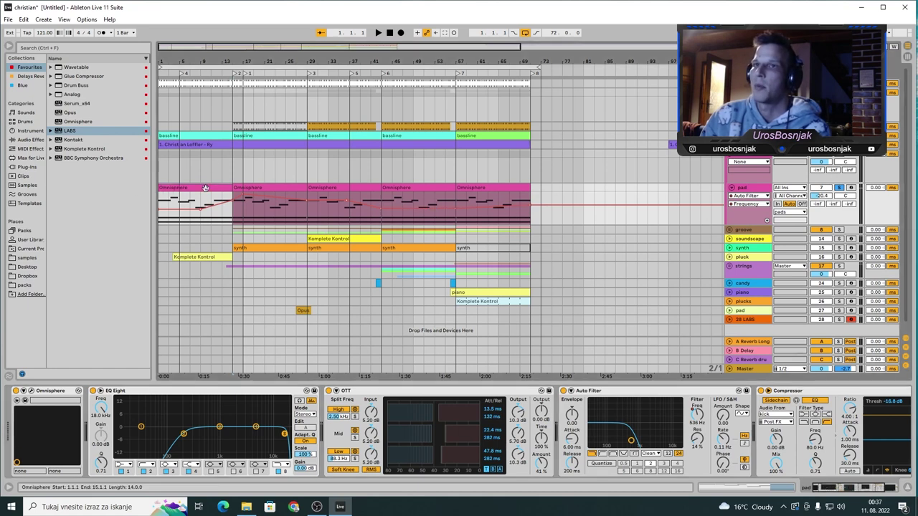
pyautogui.press('space')
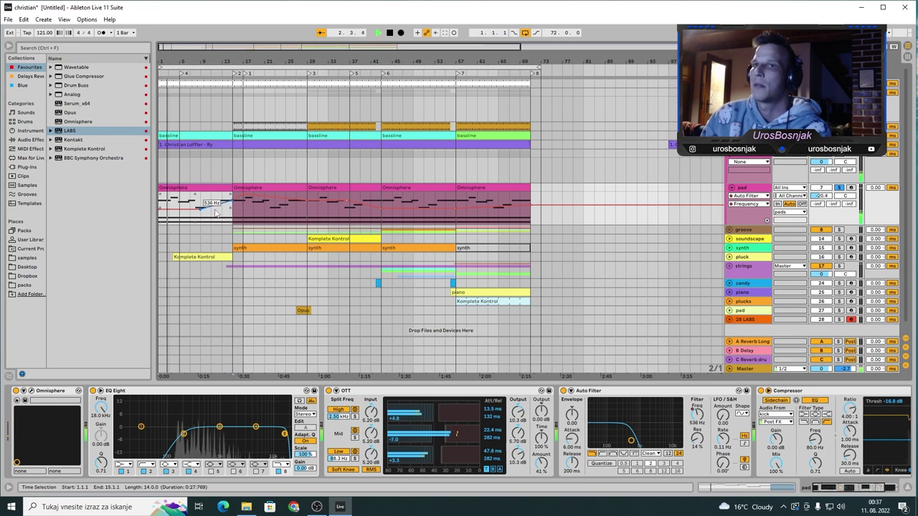
# Compare the first bassline and pad clips' notes together in the MIDI editor during playback, and return to the bassline devices.
pyautogui.click(401, 293)
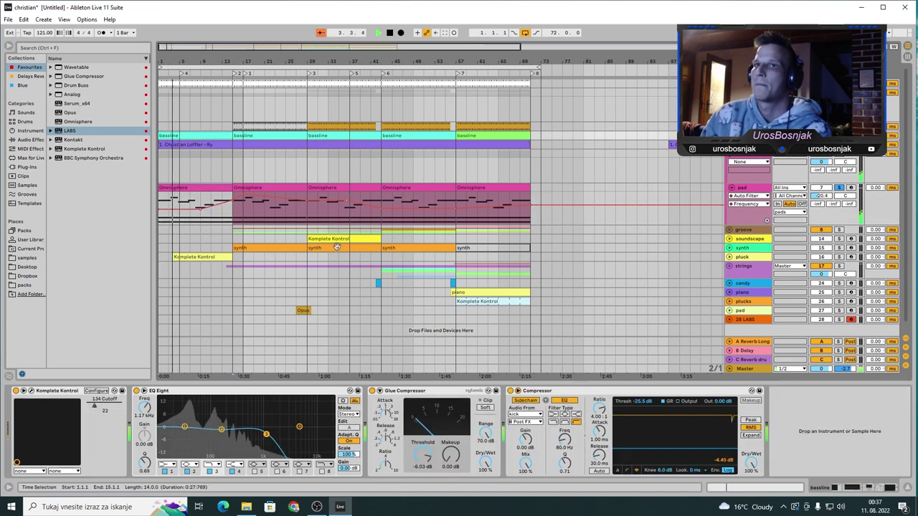
pyautogui.hotkey('shift', 'Tab')
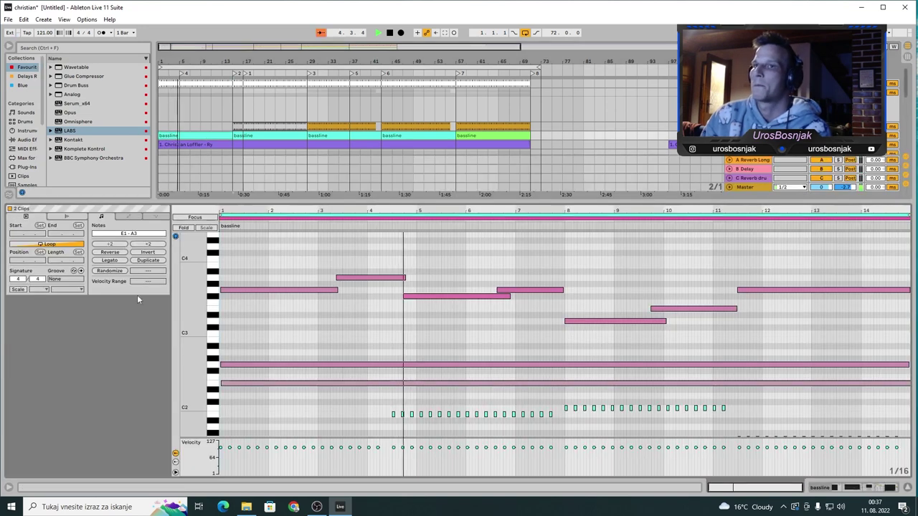
pyautogui.moveTo(191, 312); pyautogui.dragTo(185, 310)
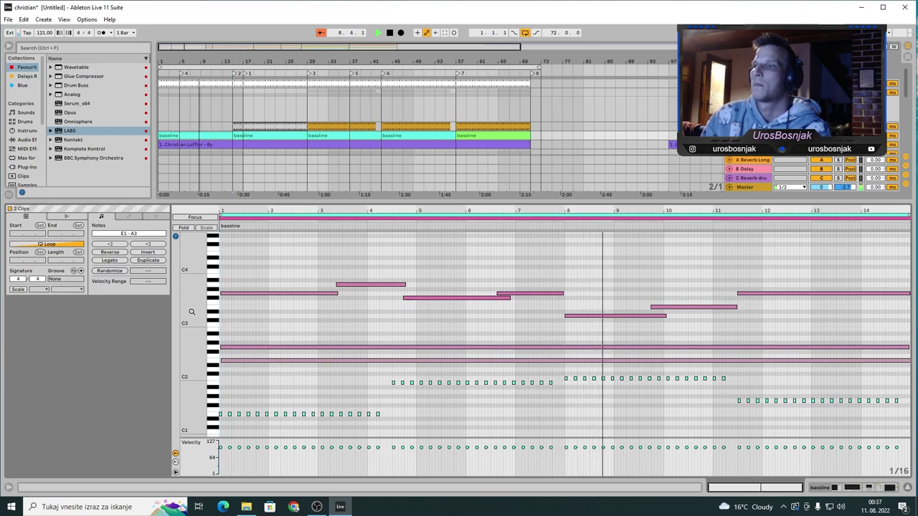
pyautogui.click(851, 489)
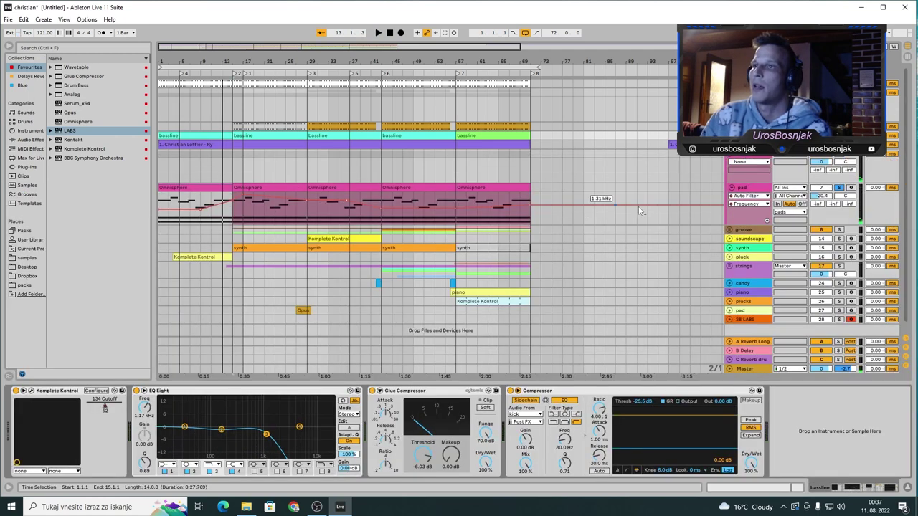
# Fold the pad track and unfold the groove group to show its percussion tracks.
pyautogui.click(731, 187)
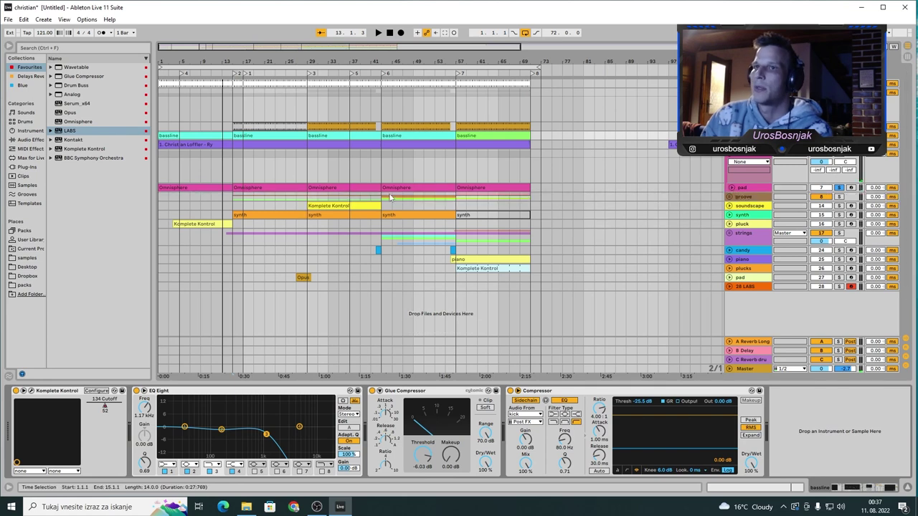
pyautogui.click(736, 196)
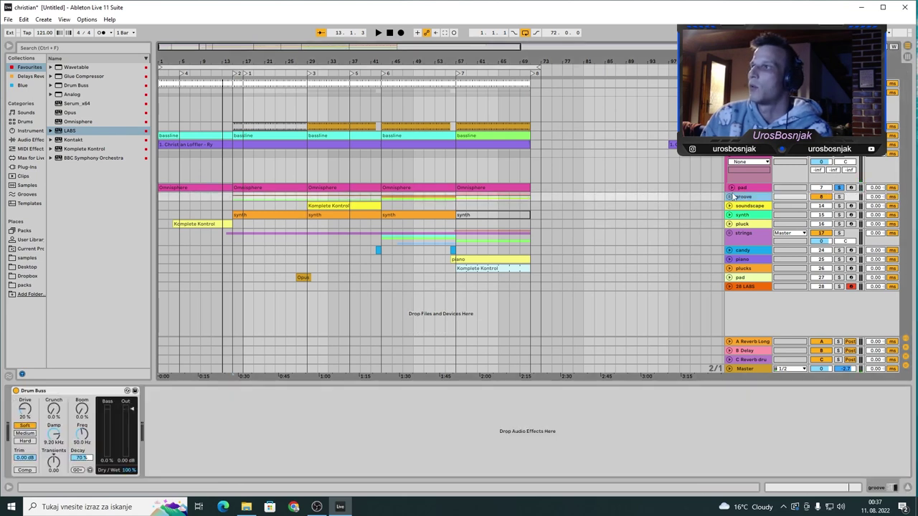
pyautogui.click(730, 196)
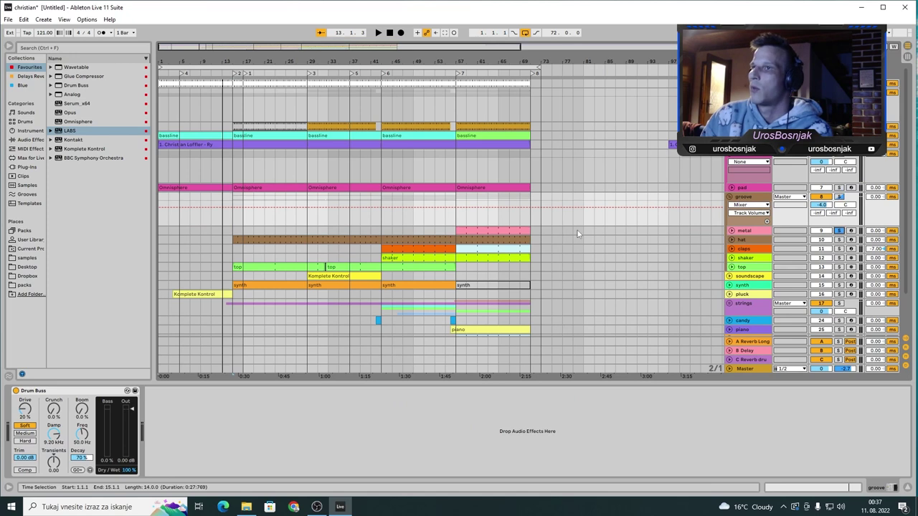
# Play the soloed metal track from bar 57 and apply a low cut with band 2 of its EQ Eight.
pyautogui.click(524, 230)
pyautogui.press('space')
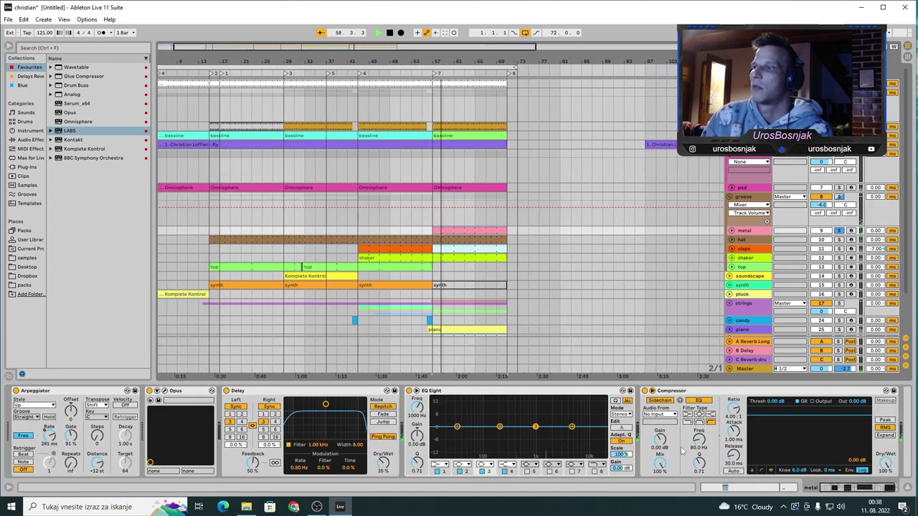
pyautogui.press('space')
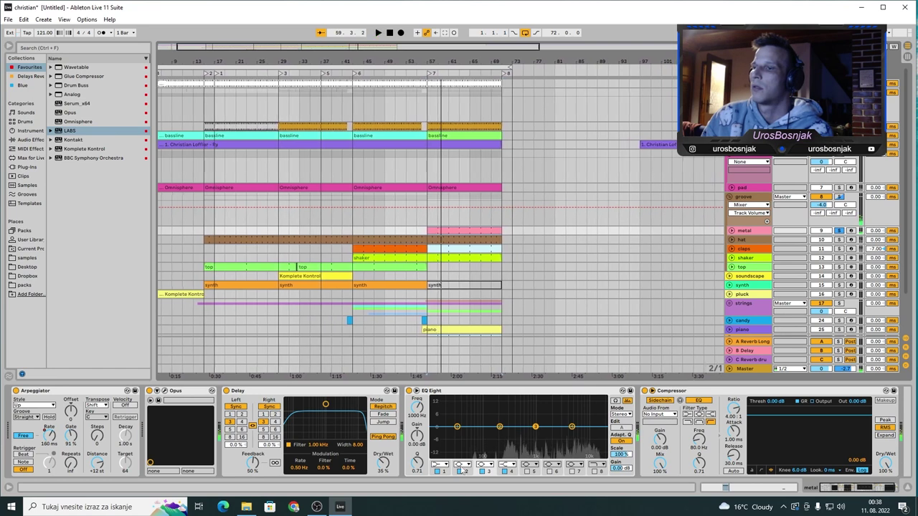
pyautogui.click(463, 465)
pyautogui.click(463, 407)
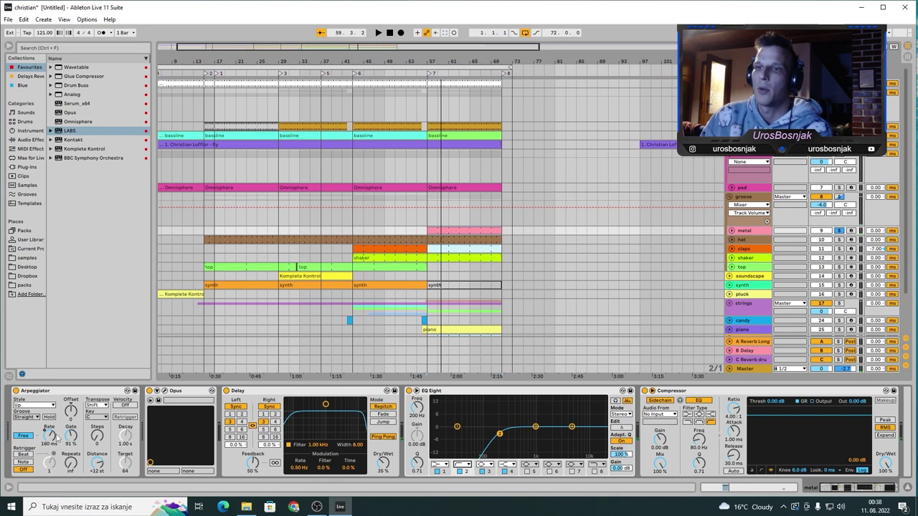
# Unfold the metal track to examine its reverb send and arpeggiator rate automation, and fold it again.
pyautogui.click(732, 230)
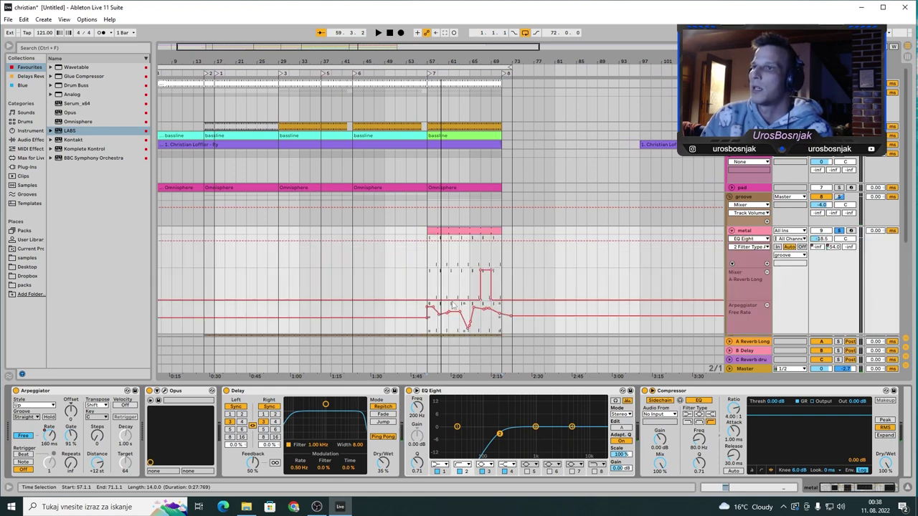
pyautogui.click(733, 222)
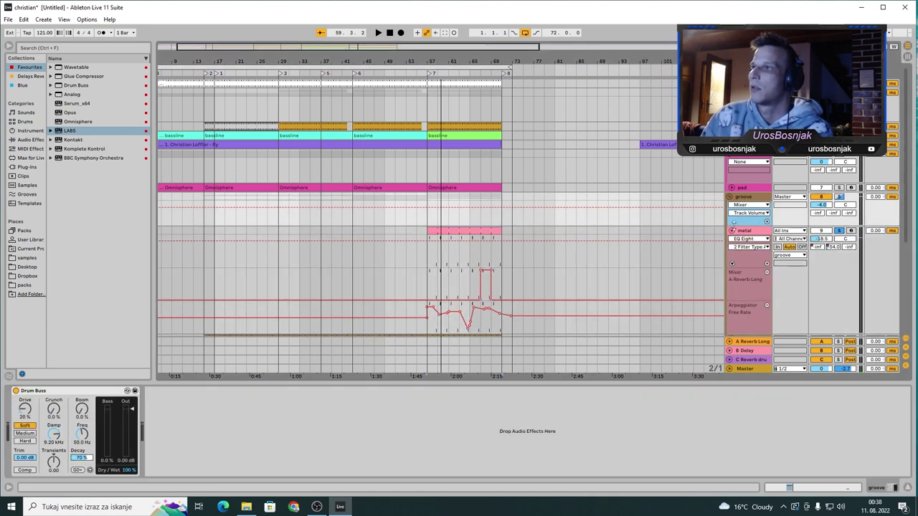
pyautogui.click(732, 231)
# Solo the hat track, view the notes of its clip at bar 15, and play it with the devices shown.
pyautogui.scroll(-1, 342, 208)
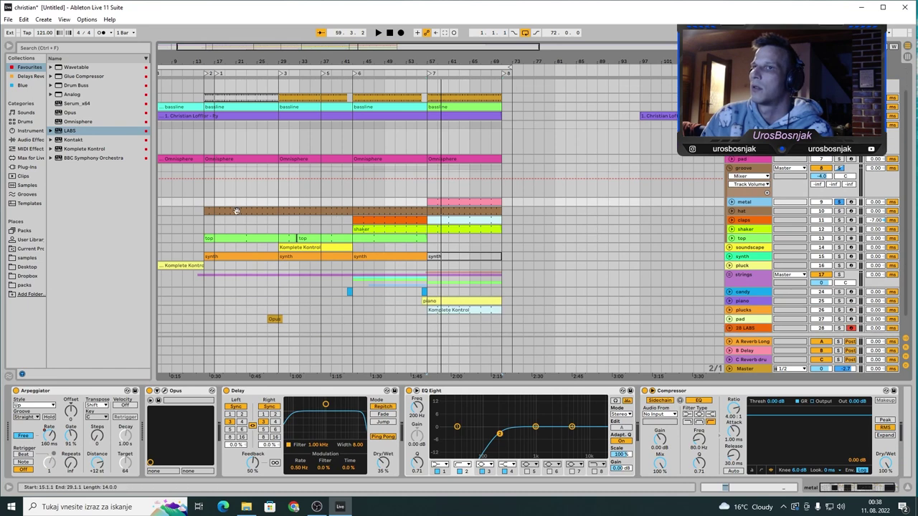
pyautogui.click(785, 206)
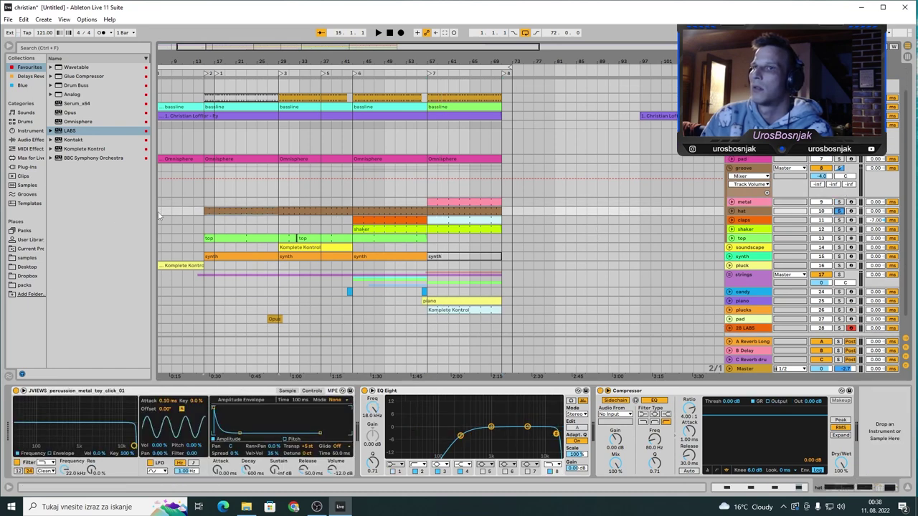
pyautogui.doubleClick(235, 212)
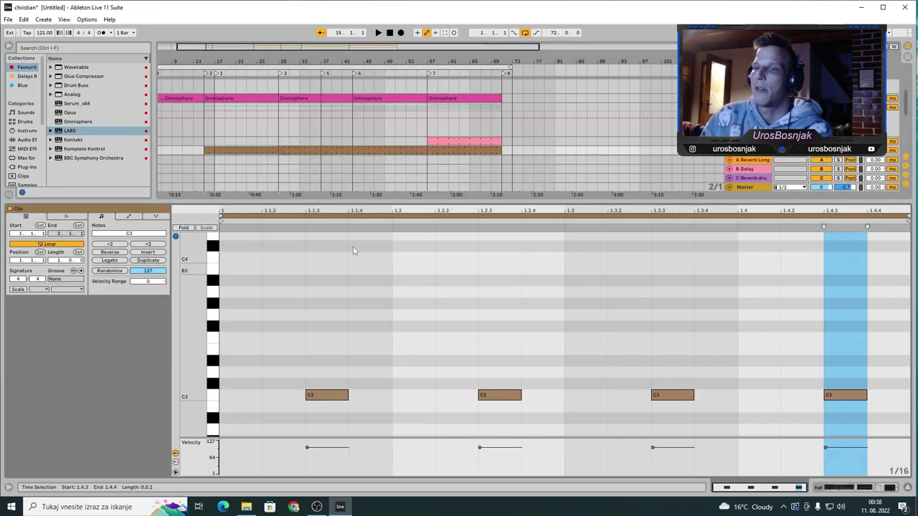
pyautogui.click(845, 489)
pyautogui.press('space')
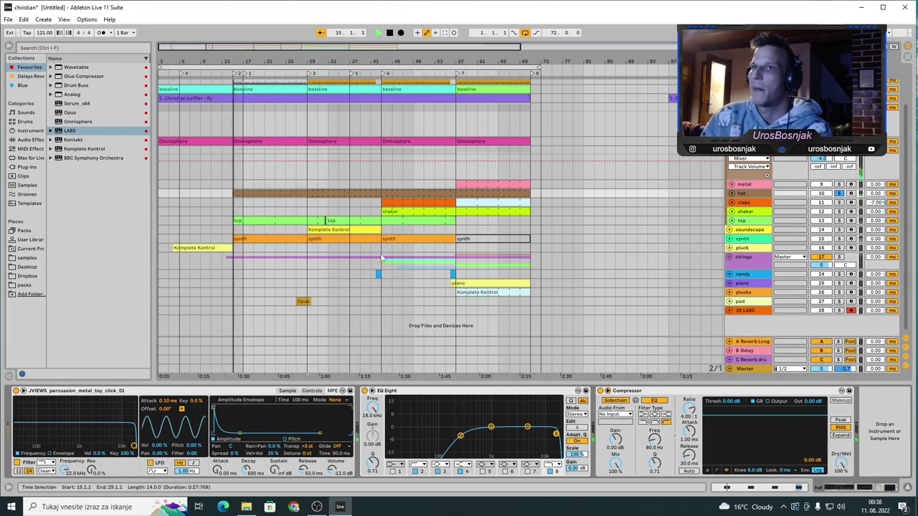
# Examine the hat track's Compressor, EQ Eight and sampler transposition, and turn off the track's solo.
pyautogui.click(615, 414)
pyautogui.click(435, 434)
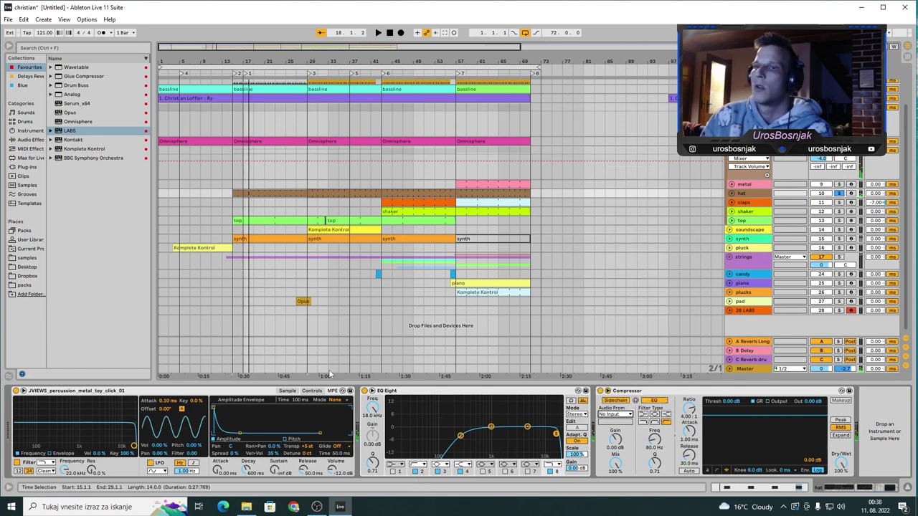
pyautogui.click(308, 391)
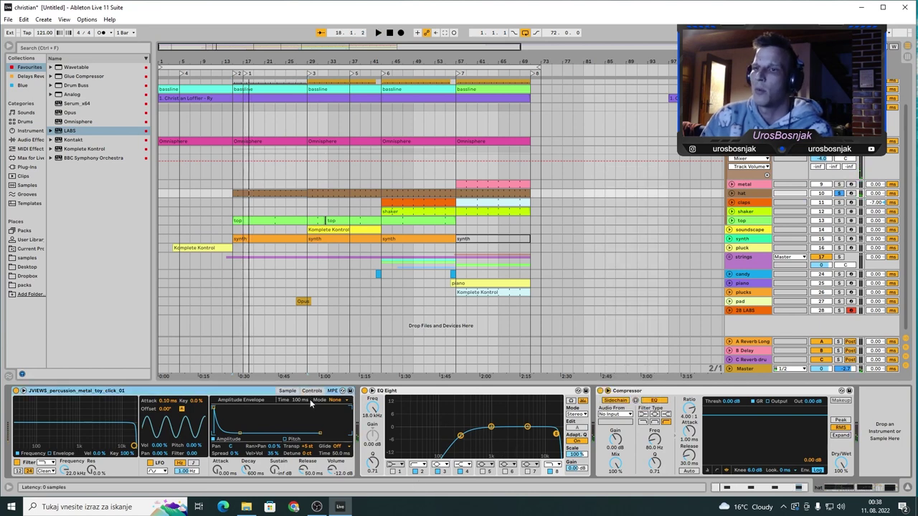
pyautogui.click(309, 447)
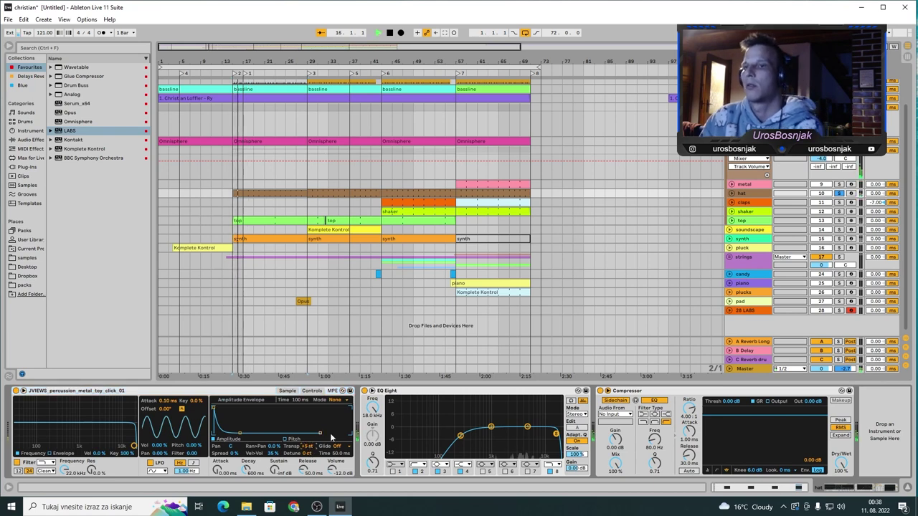
pyautogui.click(838, 194)
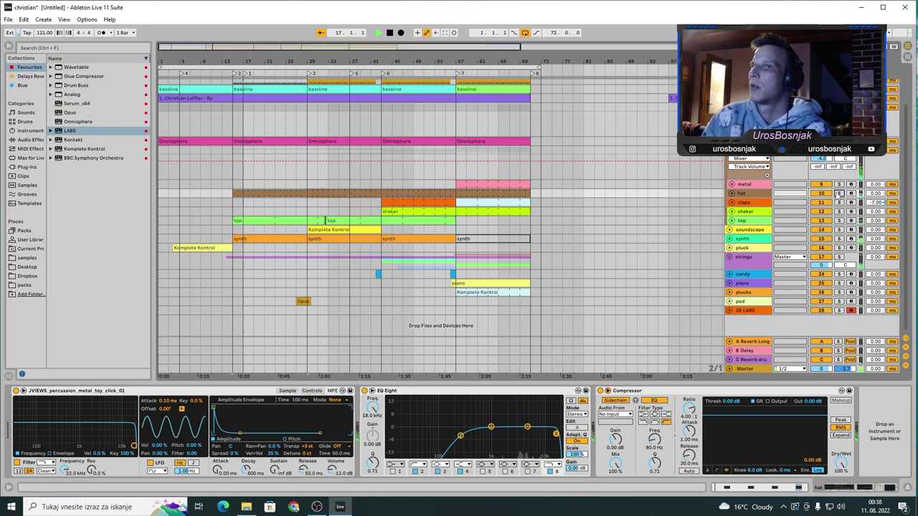
# Solo the top track during playback, view its percussion loop's waveform, and display its effects.
pyautogui.click(276, 222)
pyautogui.click(840, 222)
pyautogui.doubleClick(287, 221)
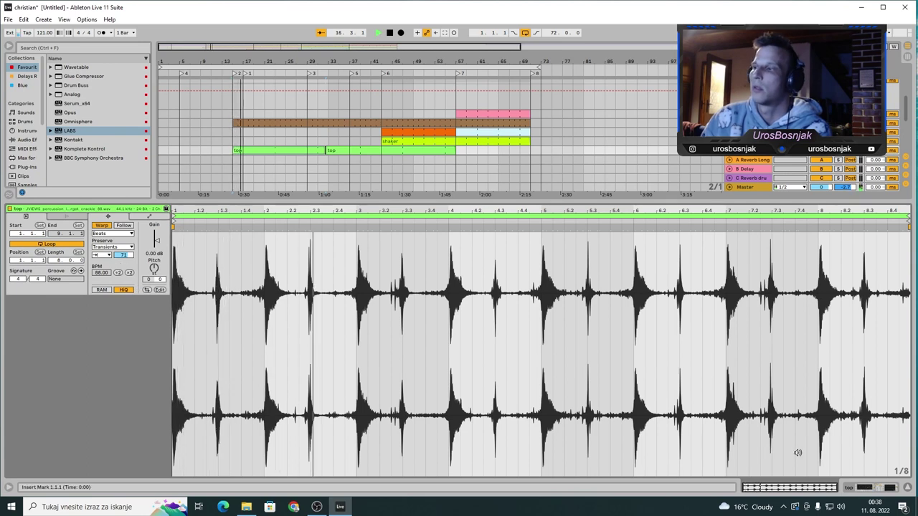
pyautogui.click(863, 487)
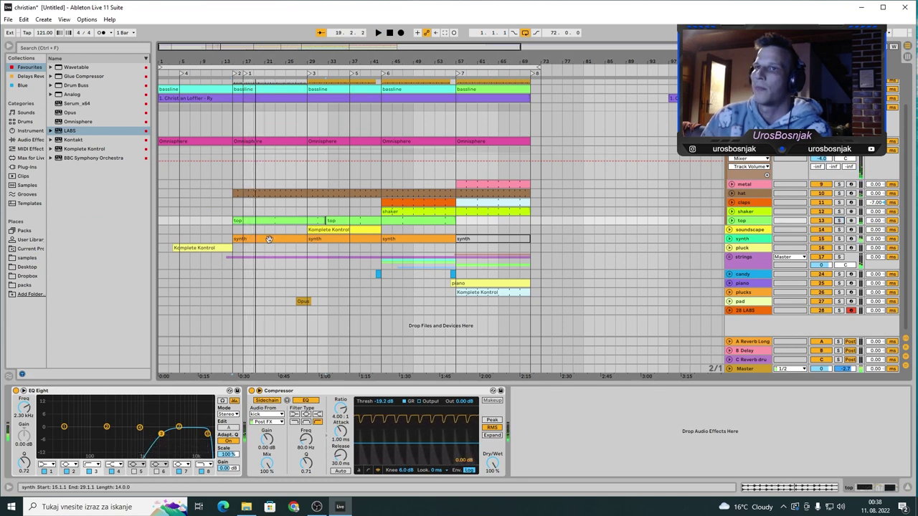
# Select the synth clip at bar 29, solo the synth track, and open its Komplete Kontrol instrument.
pyautogui.press('space')
pyautogui.click(308, 239)
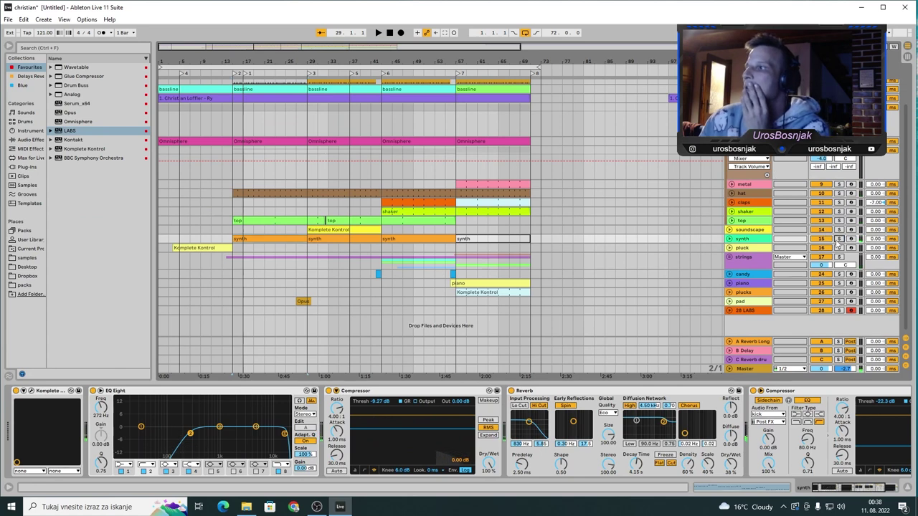
pyautogui.click(838, 238)
pyautogui.click(31, 391)
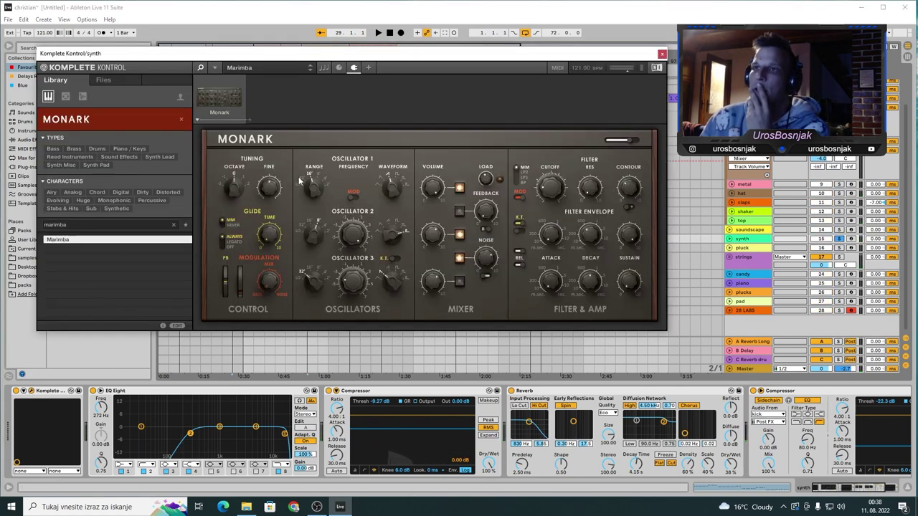
# Close the synth's instrument, view the notes of the synth and bassline clips at bar 15 together during playback, and return to the devices.
pyautogui.click(662, 55)
pyautogui.click(257, 243)
pyautogui.click(253, 88)
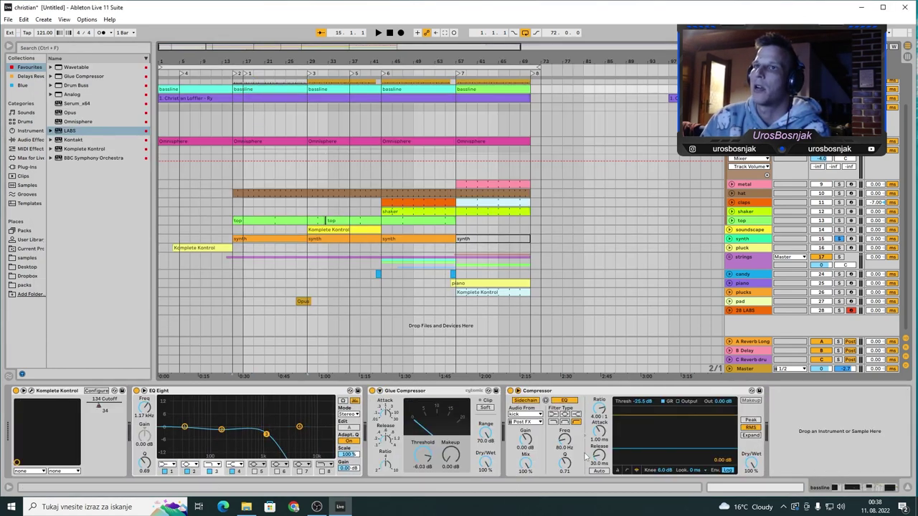
pyautogui.hotkey('shift', 'Tab')
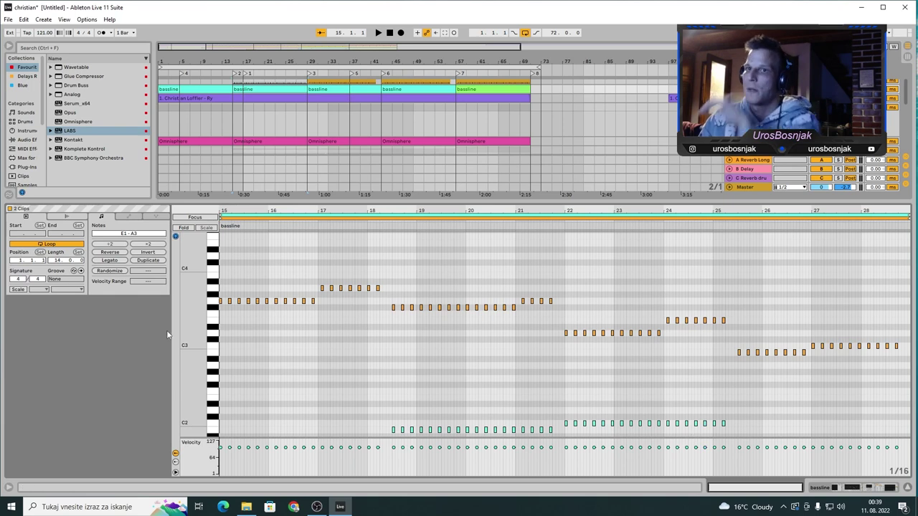
pyautogui.moveTo(186, 327); pyautogui.dragTo(165, 328)
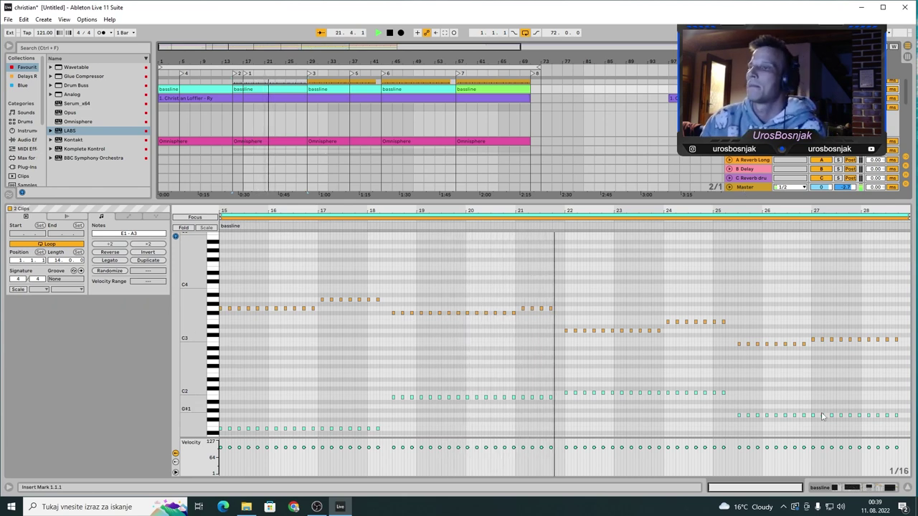
pyautogui.click(834, 488)
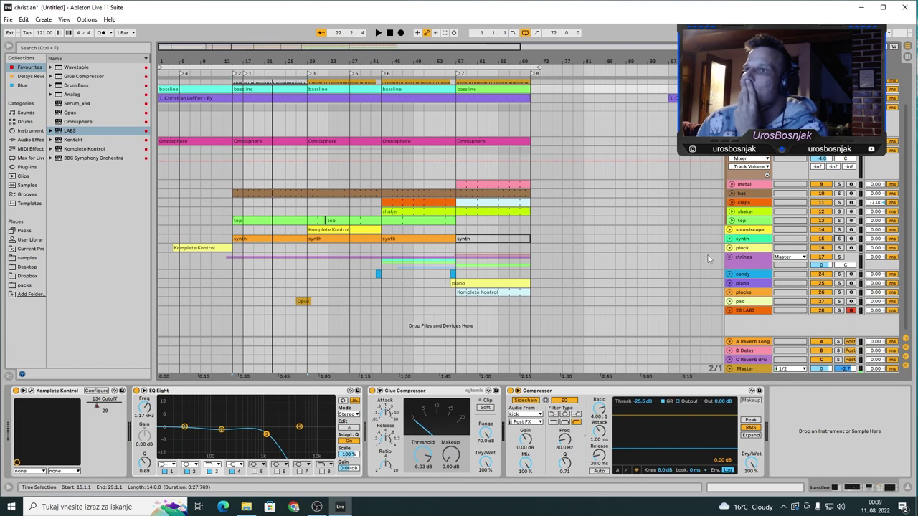
# Unfold the strings group to show its individual tracks in the arrangement.
pyautogui.scroll(2, 622, 113)
pyautogui.scroll(3, 604, 114)
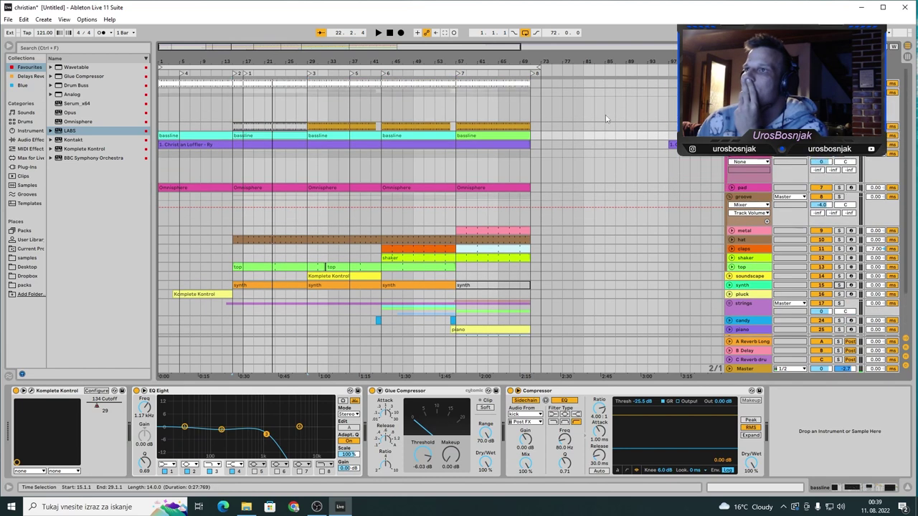
pyautogui.scroll(-4, 694, 211)
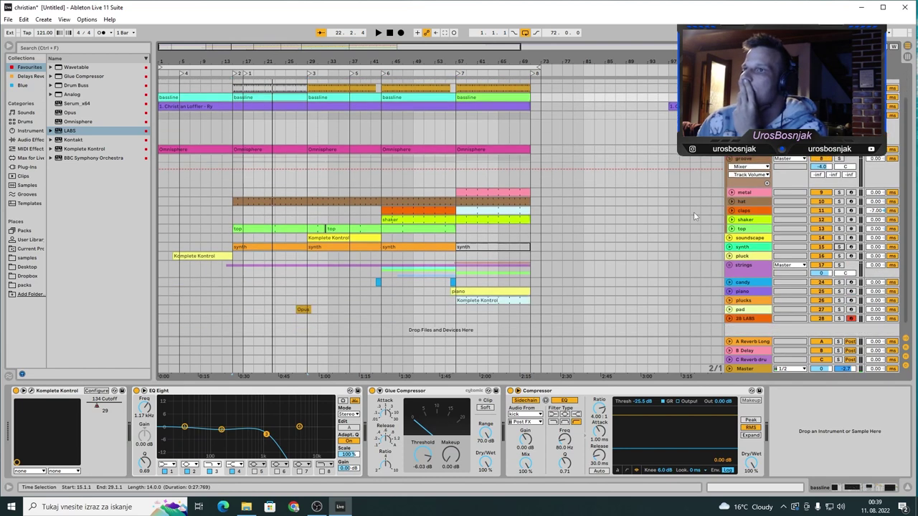
pyautogui.click(729, 265)
pyautogui.scroll(-6, 243, 235)
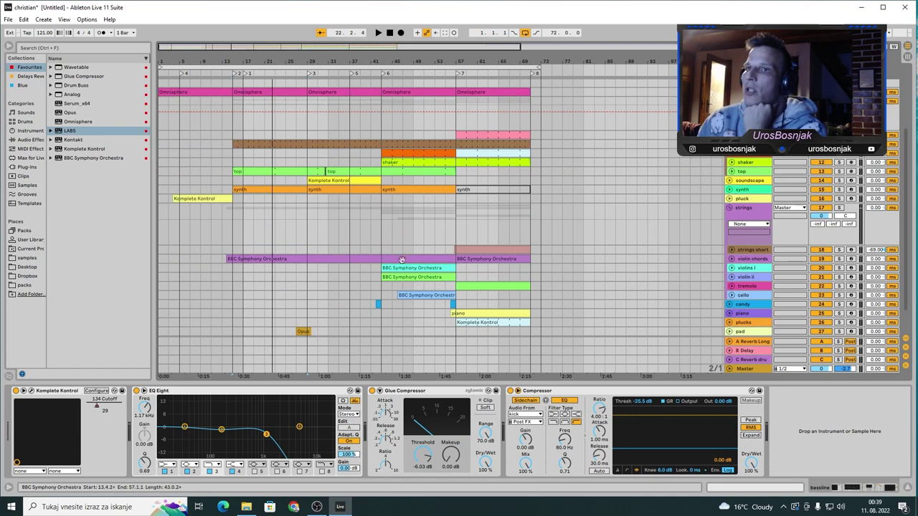
# Solo the pluck track, view the notes of its Komplete Kontrol clip during playback, and return to its devices.
pyautogui.click(211, 201)
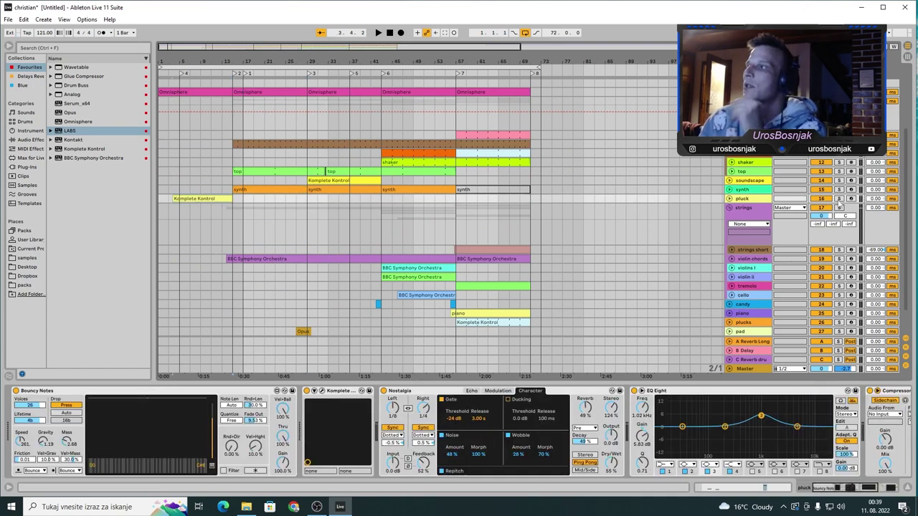
pyautogui.click(839, 199)
pyautogui.press('space')
pyautogui.doubleClick(202, 199)
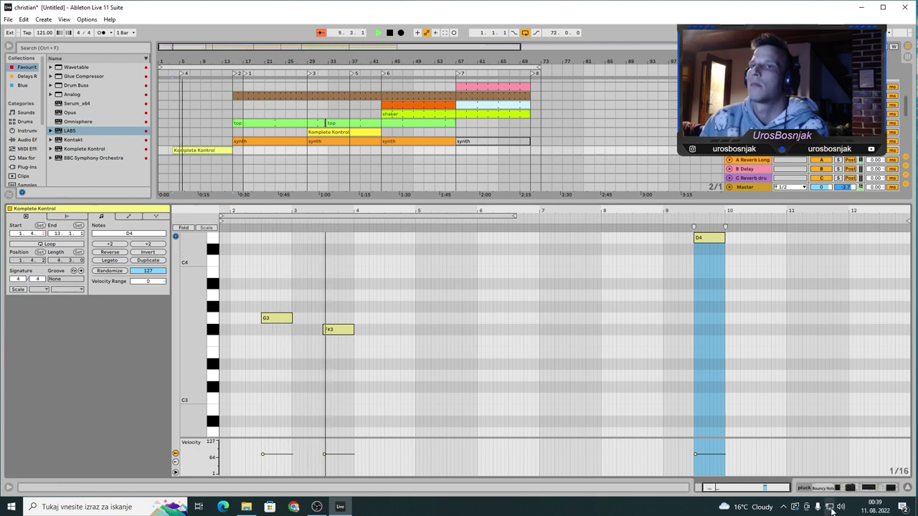
pyautogui.click(832, 488)
pyautogui.press('space')
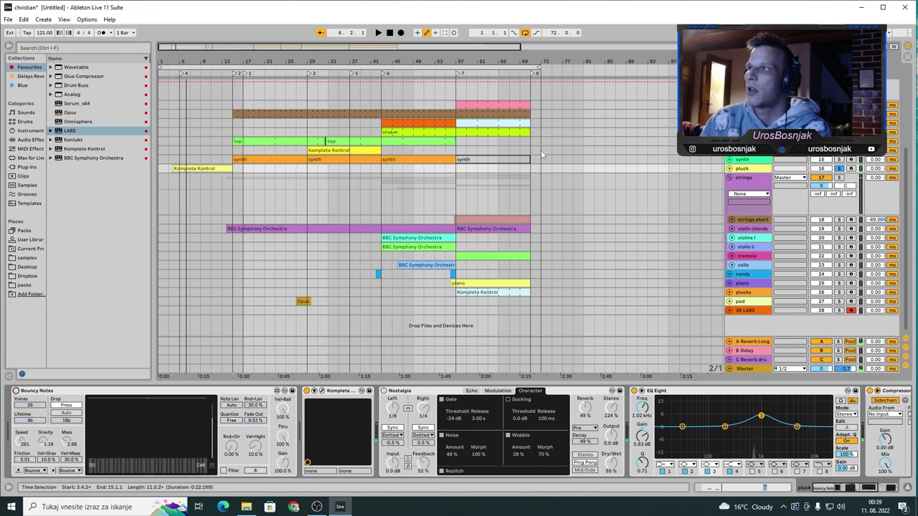
# Unfold the pluck track, play it with its A Reverb Long send at -inf, and set the send to -13.4 dB.
pyautogui.click(729, 169)
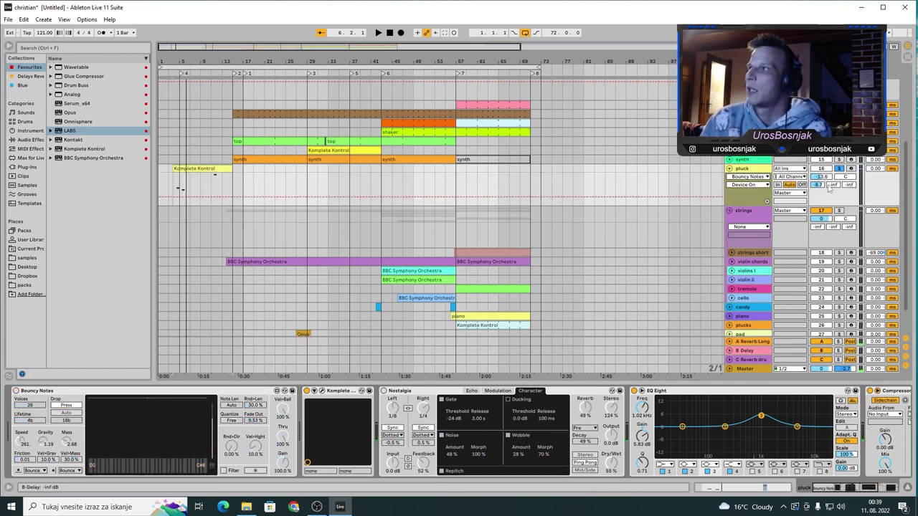
pyautogui.doubleClick(818, 185)
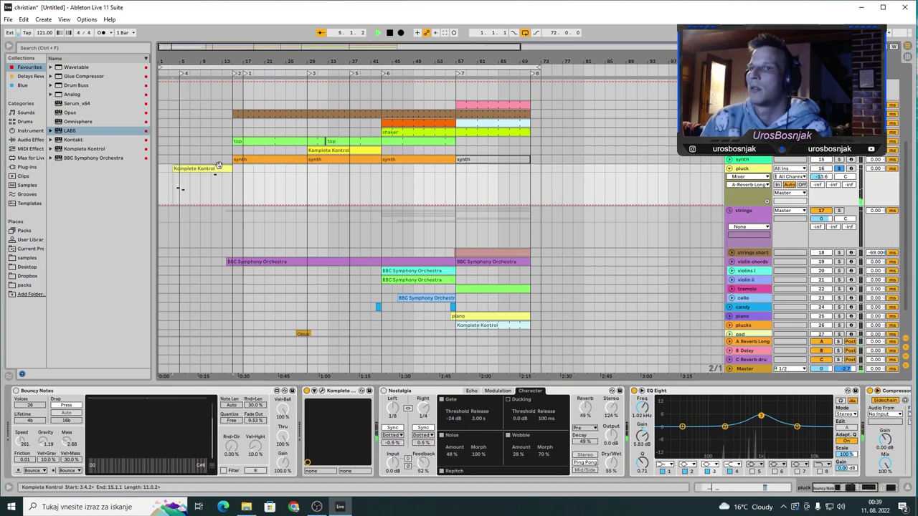
pyautogui.press('space')
pyautogui.moveTo(819, 186); pyautogui.dragTo(820, 154)
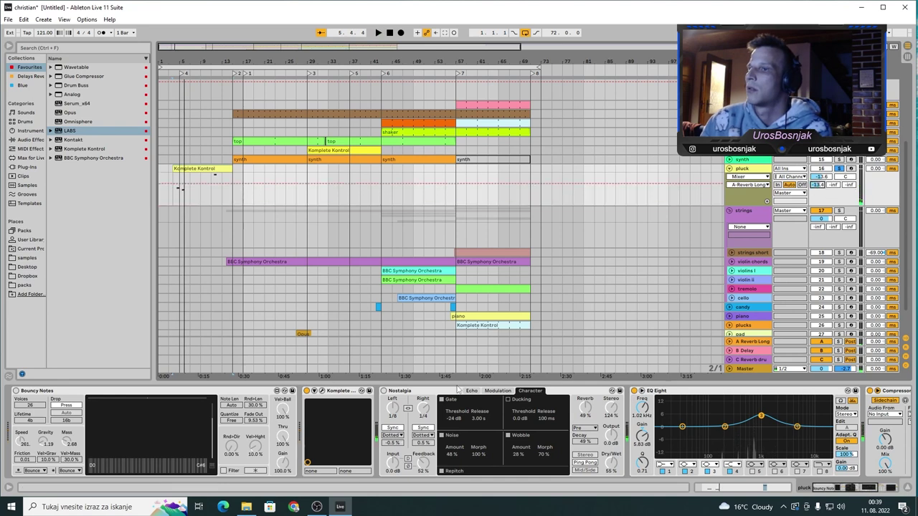
# Turn on the pluck track's Nostalgia and Bouncy Notes devices, play the track, and fold it again.
pyautogui.click(384, 391)
pyautogui.click(15, 391)
pyautogui.press('space')
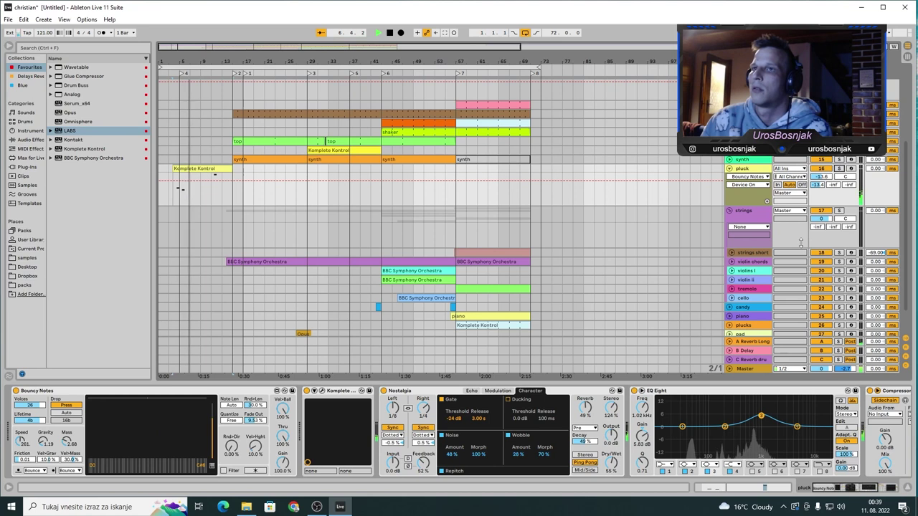
pyautogui.click(730, 169)
pyautogui.press('space')
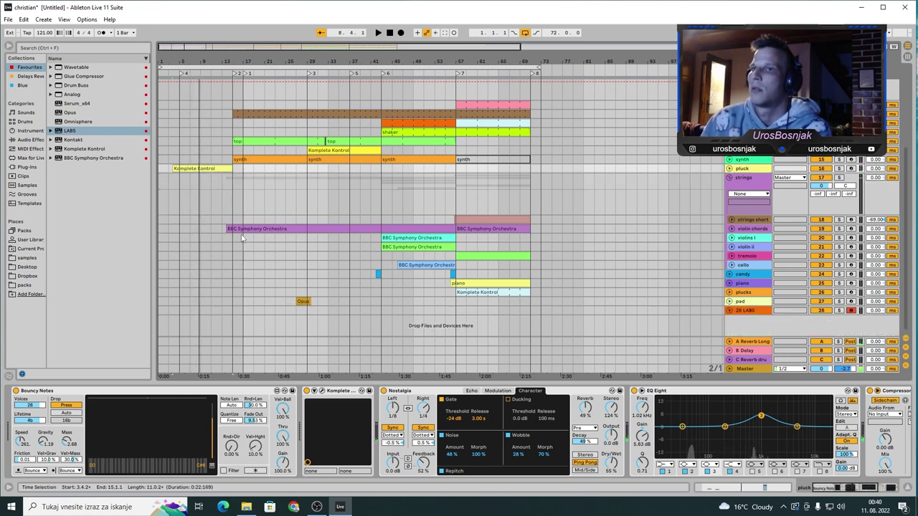
# Select the first violin chords clip, solo its track, and examine its BBC Symphony Orchestra instrument.
pyautogui.click(239, 228)
pyautogui.click(839, 229)
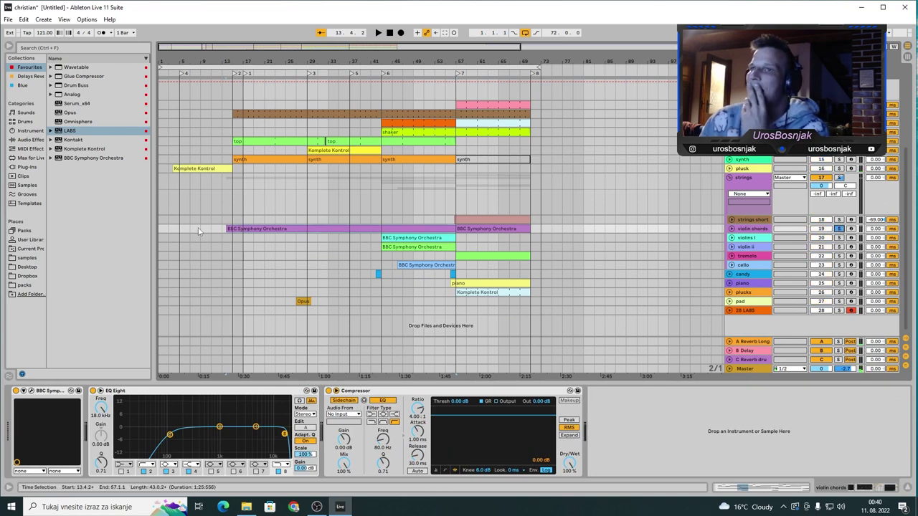
pyautogui.click(38, 391)
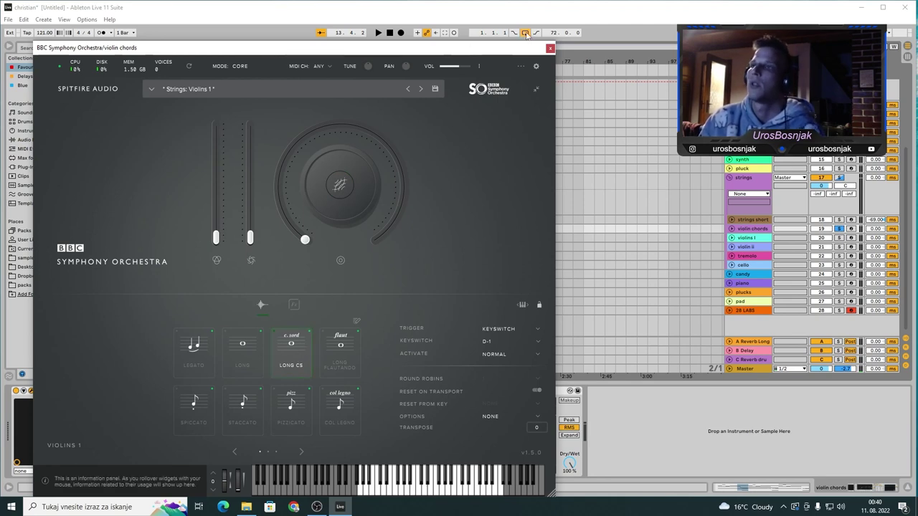
pyautogui.click(550, 48)
# View the notes of the first violin chords clip while playing it, and return to the track's devices.
pyautogui.doubleClick(299, 229)
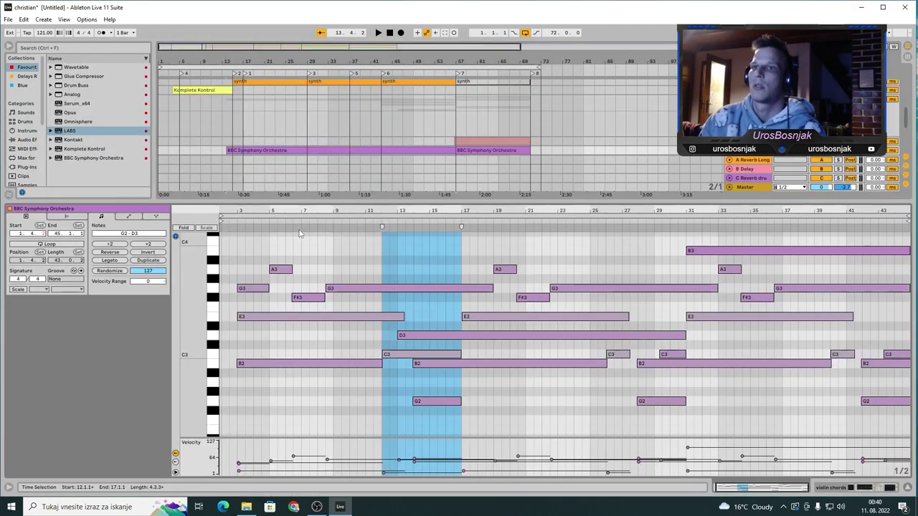
pyautogui.press('space')
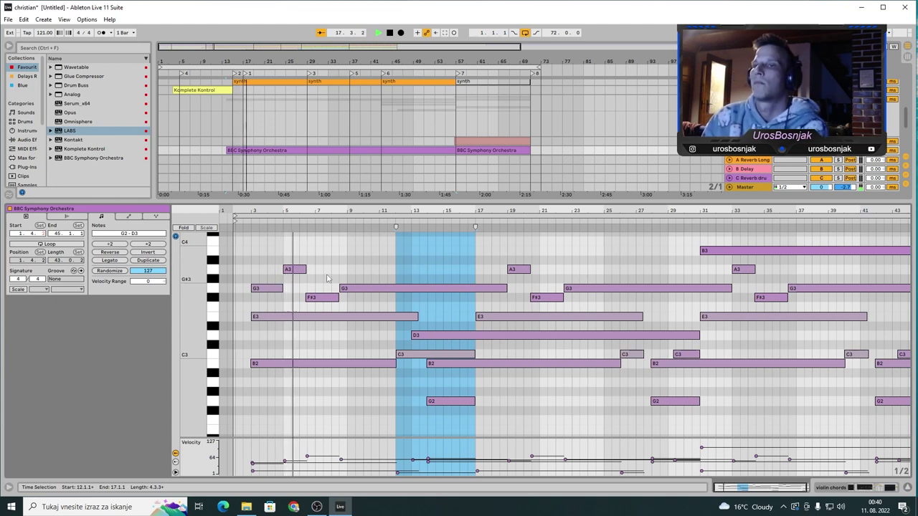
pyautogui.click(846, 490)
pyautogui.scroll(3, 459, 226)
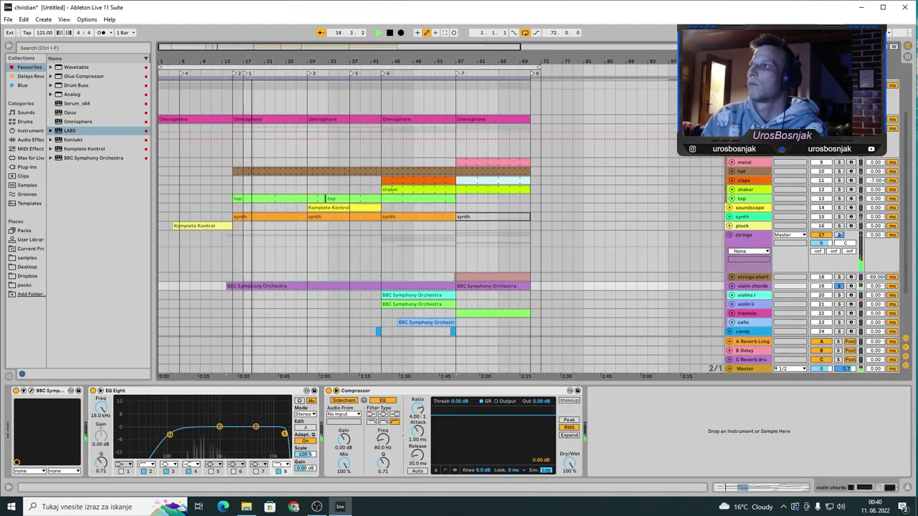
pyautogui.scroll(2, 459, 226)
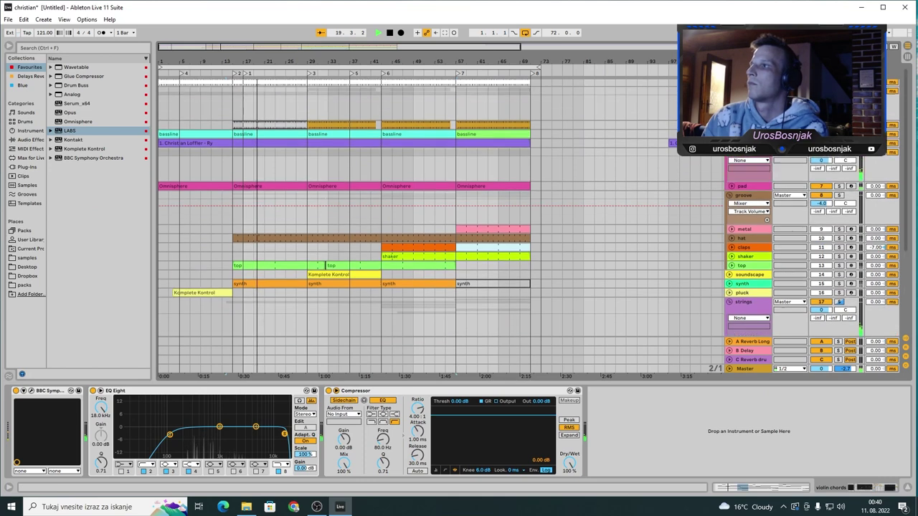
pyautogui.scroll(-3, 449, 249)
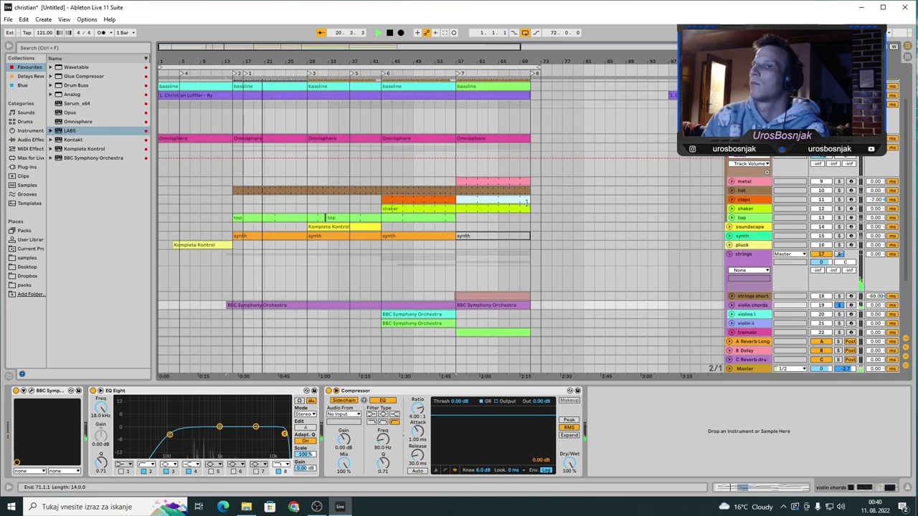
# Reopen the violin chords clip's notes during playback, hide the detail view, and turn off the track's solo.
pyautogui.doubleClick(284, 302)
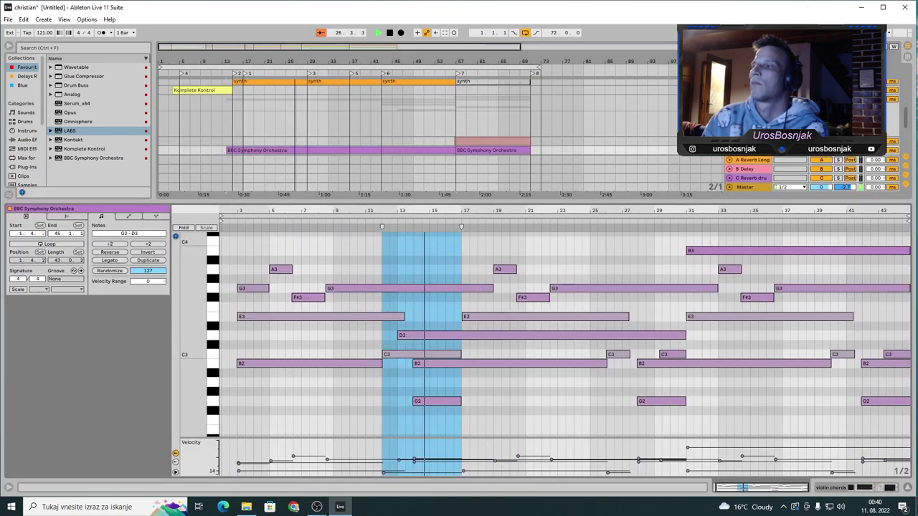
pyautogui.click(908, 487)
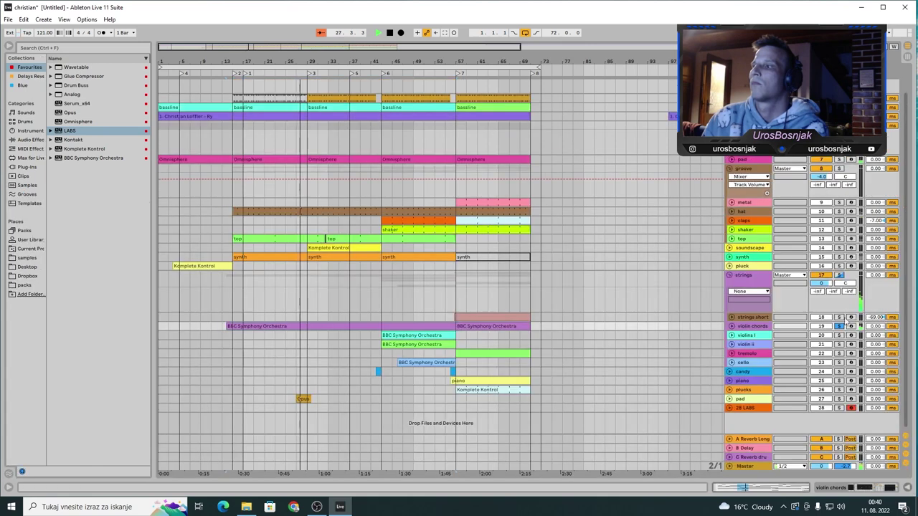
pyautogui.click(839, 326)
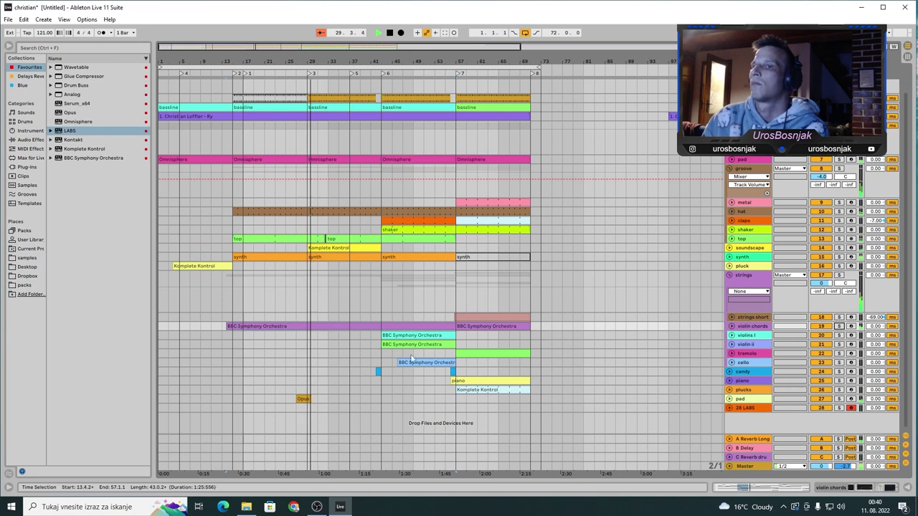
# Select the soundscape clip at bar 29, solo its track, and play it while viewing its notes before returning to the devices.
pyautogui.click(329, 246)
pyautogui.press('space')
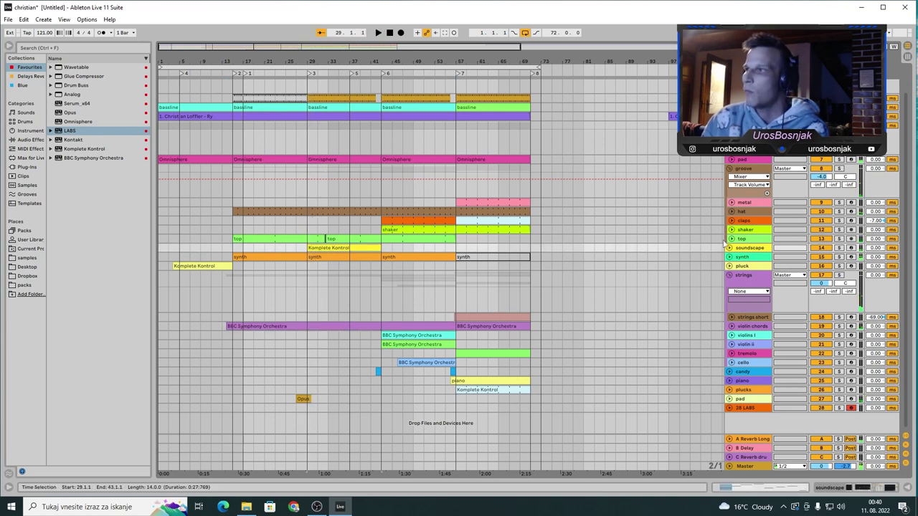
pyautogui.click(838, 248)
pyautogui.doubleClick(334, 249)
pyautogui.press('space')
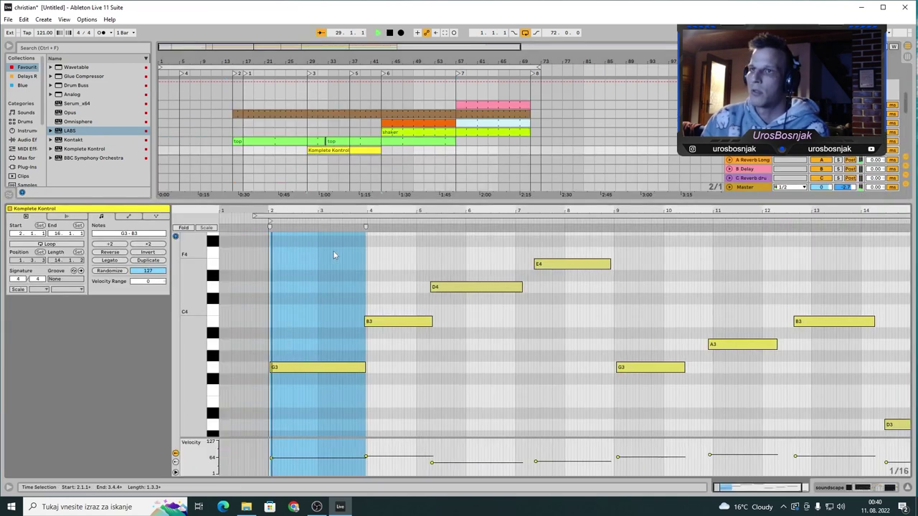
pyautogui.click(839, 488)
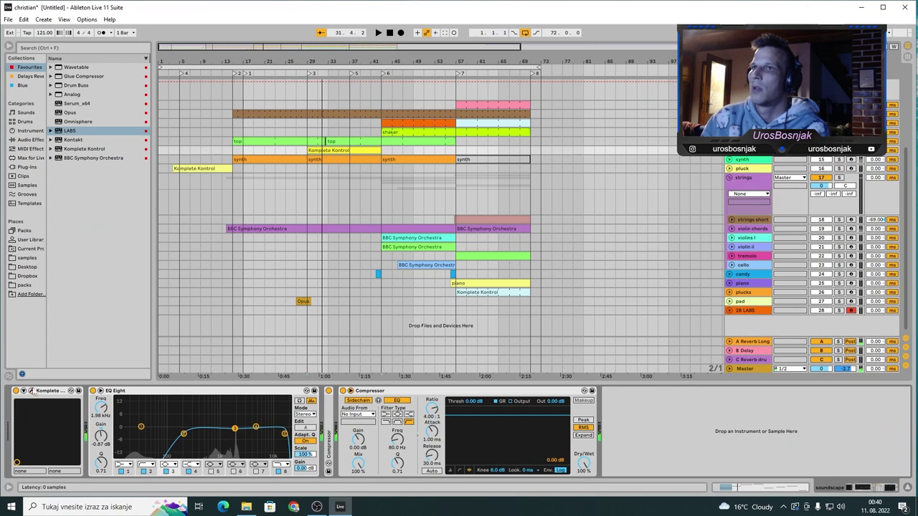
# Examine the soundscape's Komplete Kontrol instrument, close it, and play the full arrangement from locator 3 at bar 29.
pyautogui.click(31, 391)
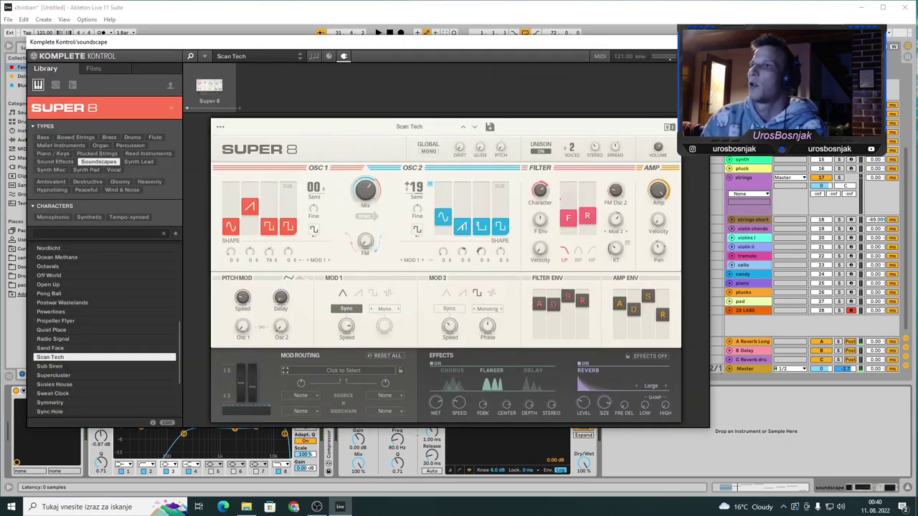
pyautogui.click(700, 42)
pyautogui.doubleClick(310, 75)
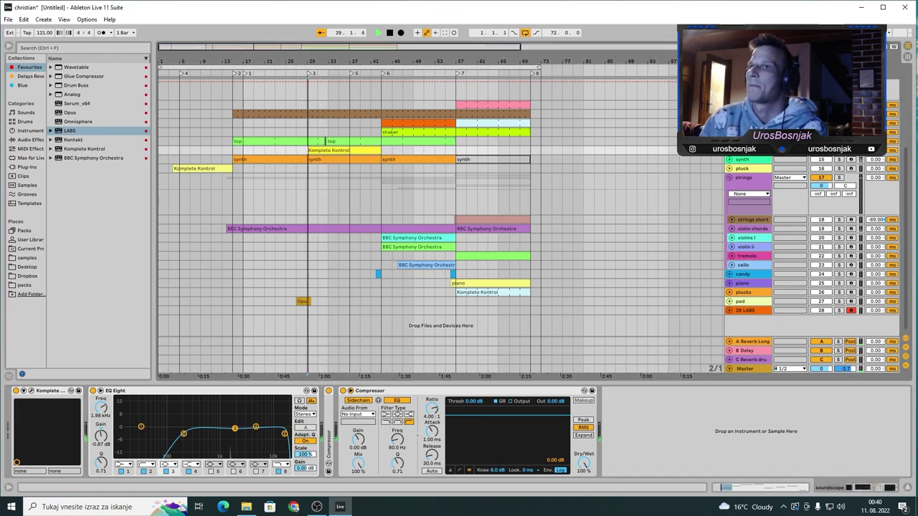
pyautogui.scroll(4, 766, 163)
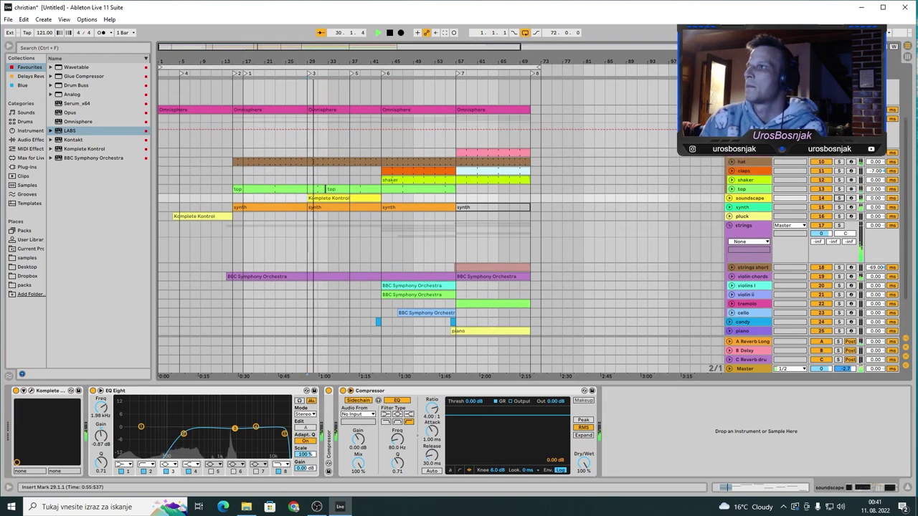
pyautogui.scroll(5, 766, 163)
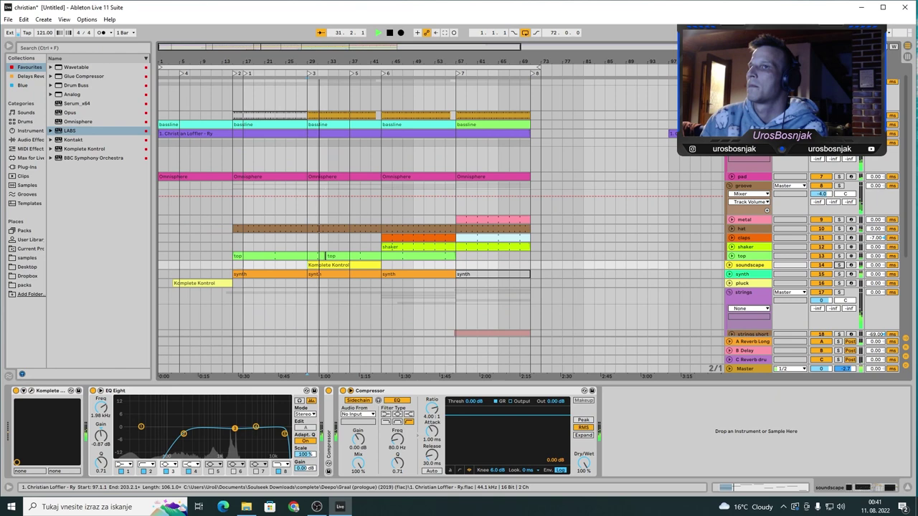
pyautogui.scroll(-8, 767, 220)
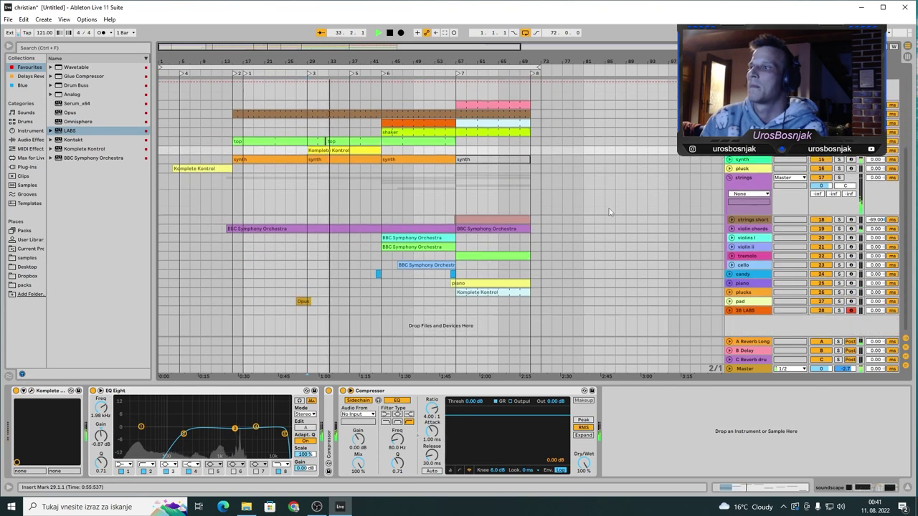
# Move playback ahead to just before bar 43, select the claps clip at bar 43, and stop playback.
pyautogui.moveTo(382, 62); pyautogui.dragTo(364, 89)
pyautogui.click(362, 72)
pyautogui.click(346, 72)
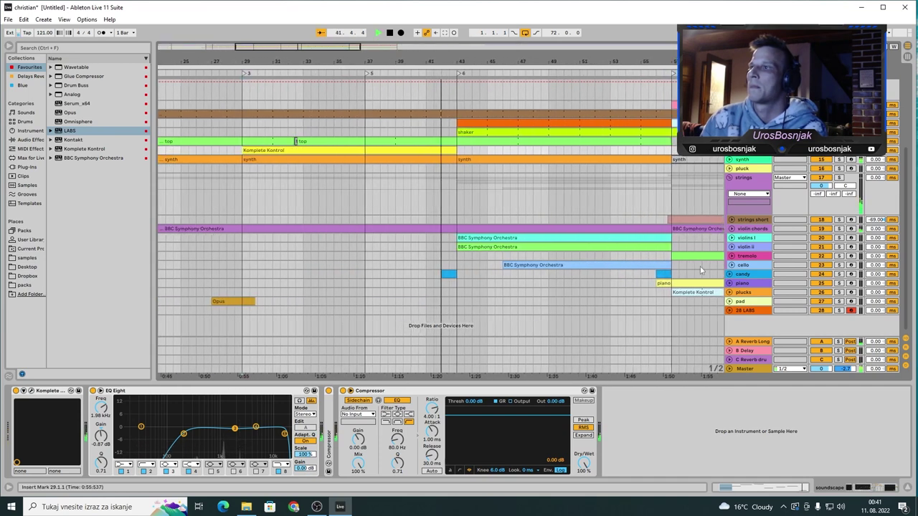
pyautogui.click(528, 121)
pyautogui.press('space')
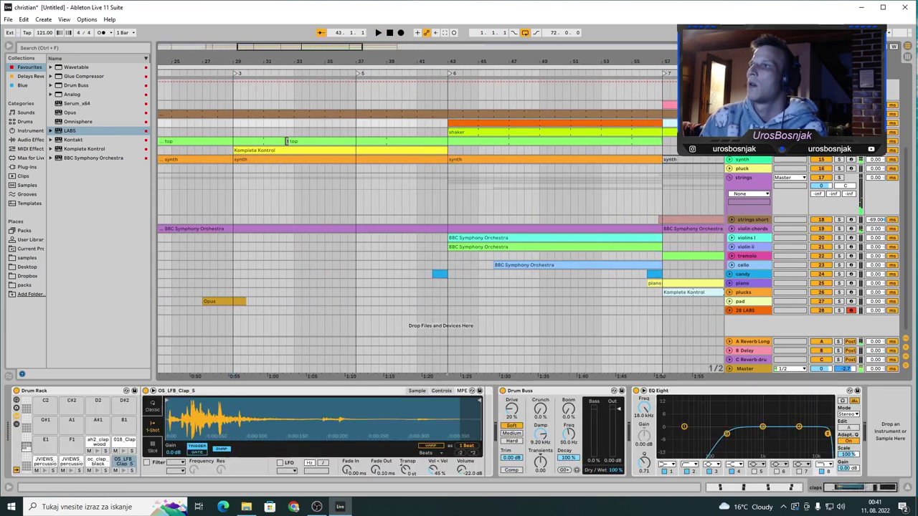
# Play the claps clip at bar 43 while viewing its notes, and inspect the 018_Clap note in the clip at bar 57.
pyautogui.doubleClick(507, 124)
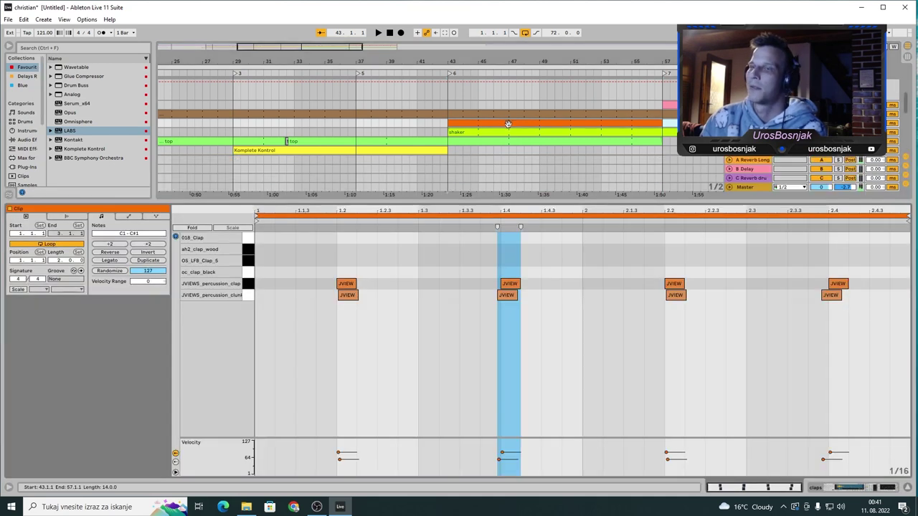
pyautogui.press('space')
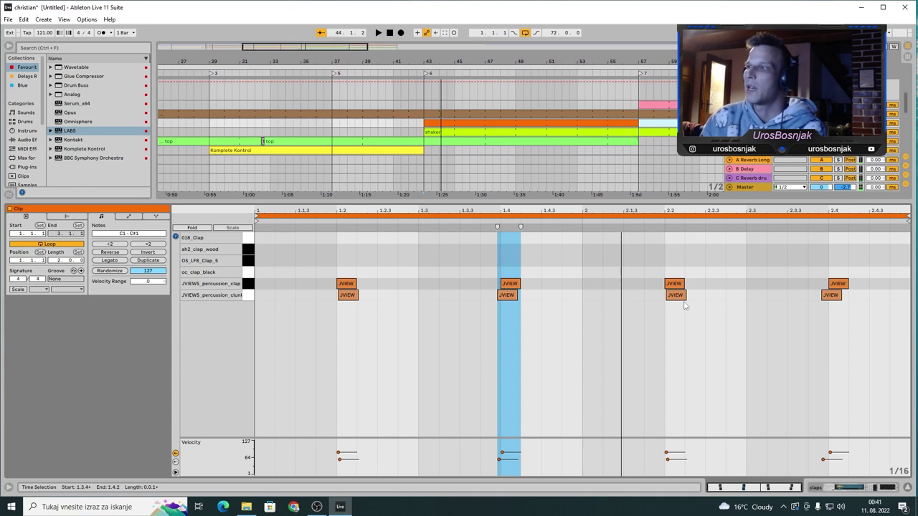
pyautogui.click(673, 126)
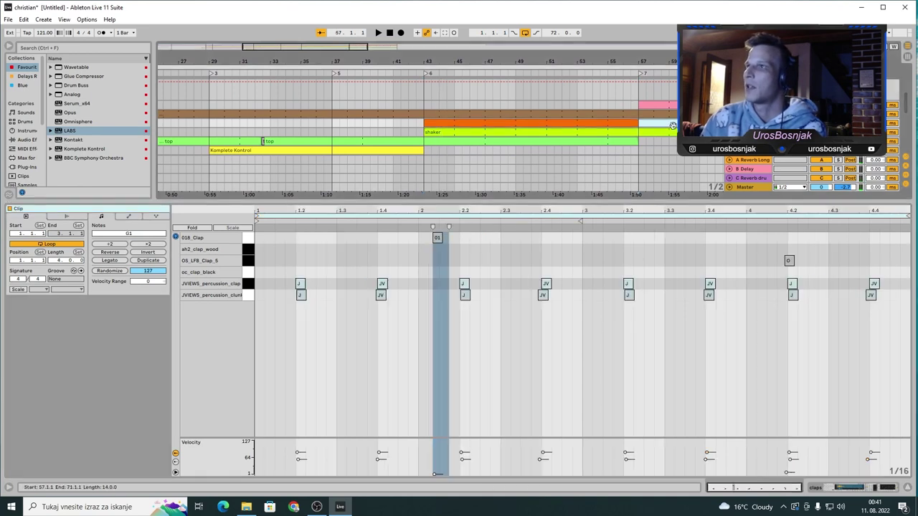
pyautogui.click(438, 239)
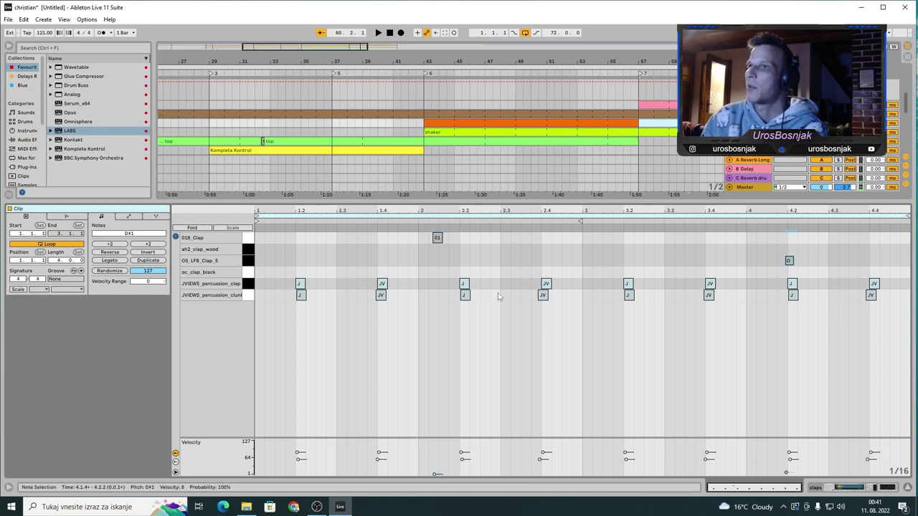
pyautogui.click(844, 489)
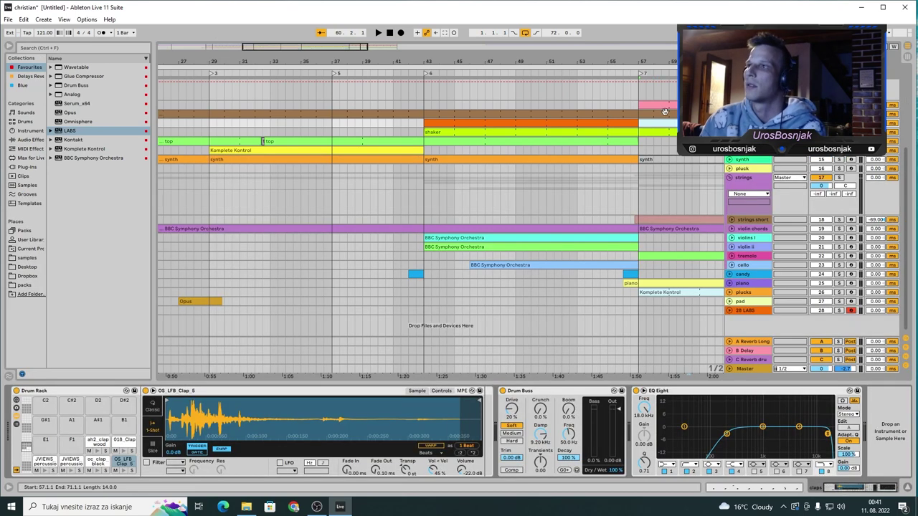
# View the notes of both claps clips together and play briefly from bar 57.
pyautogui.moveTo(654, 57); pyautogui.dragTo(528, 50)
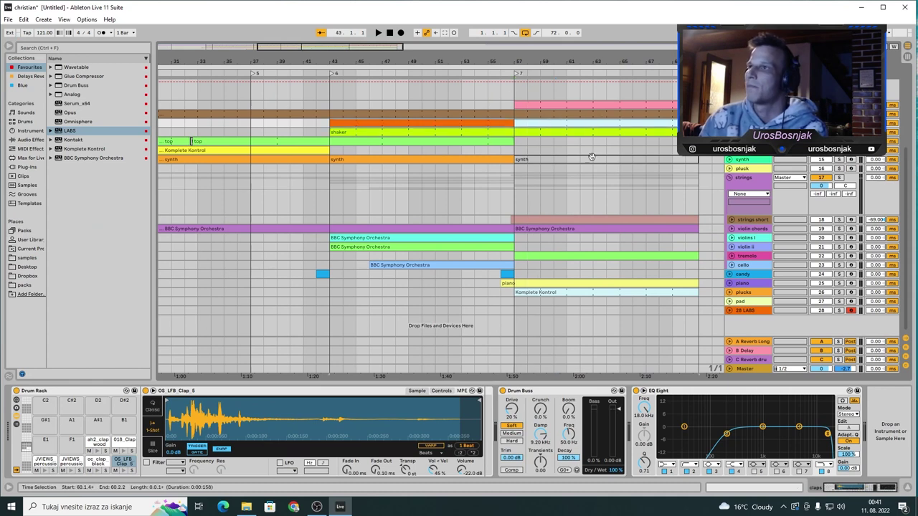
pyautogui.click(769, 490)
pyautogui.click(566, 251)
pyautogui.press('space')
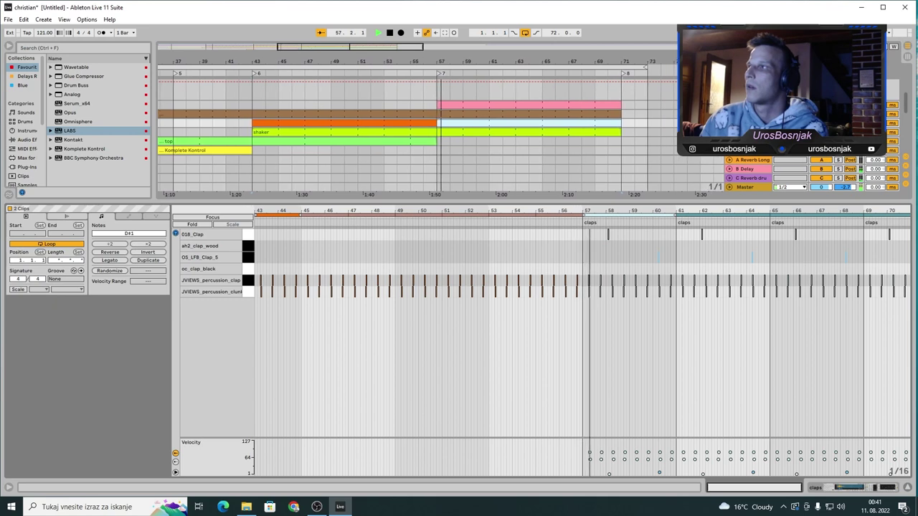
pyautogui.press('space')
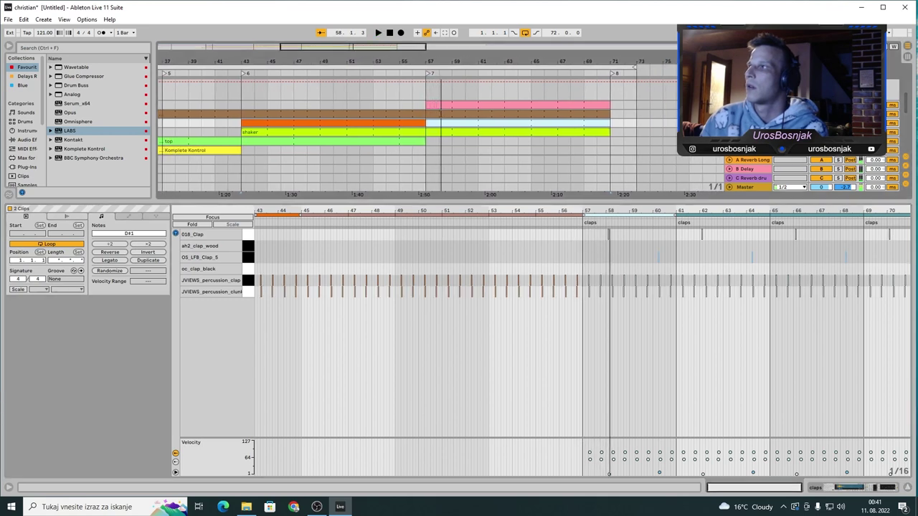
# Show the JVIEWS_percussion_clunk_clap pad's devices and play from bar 43, comparing its sound with Delay off and on.
pyautogui.click(834, 491)
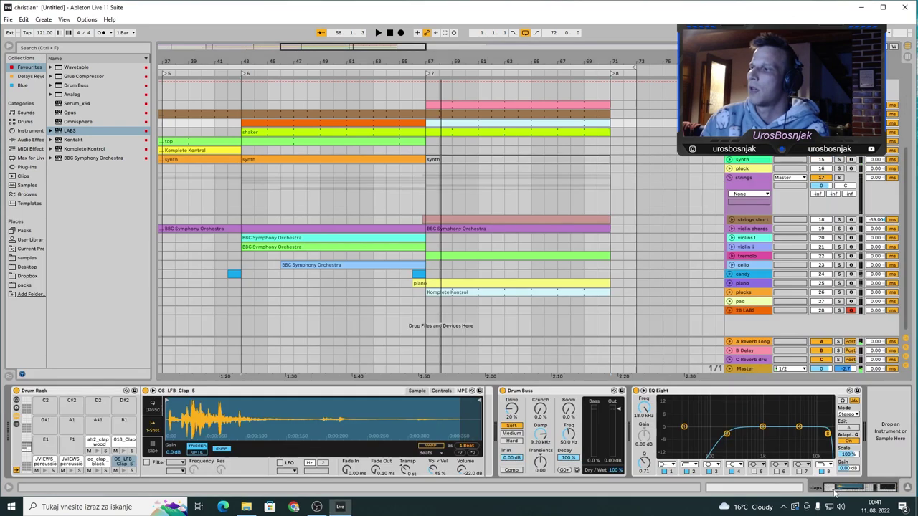
pyautogui.click(50, 463)
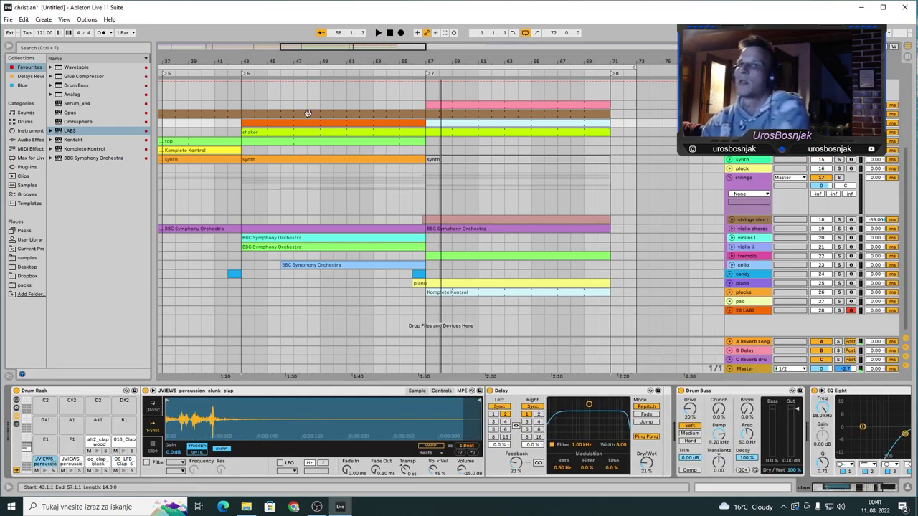
pyautogui.press('space')
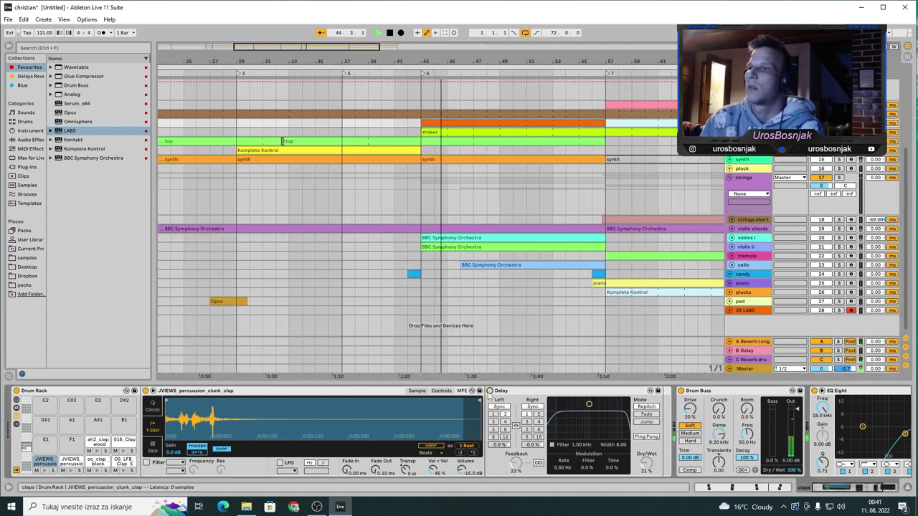
pyautogui.click(489, 391)
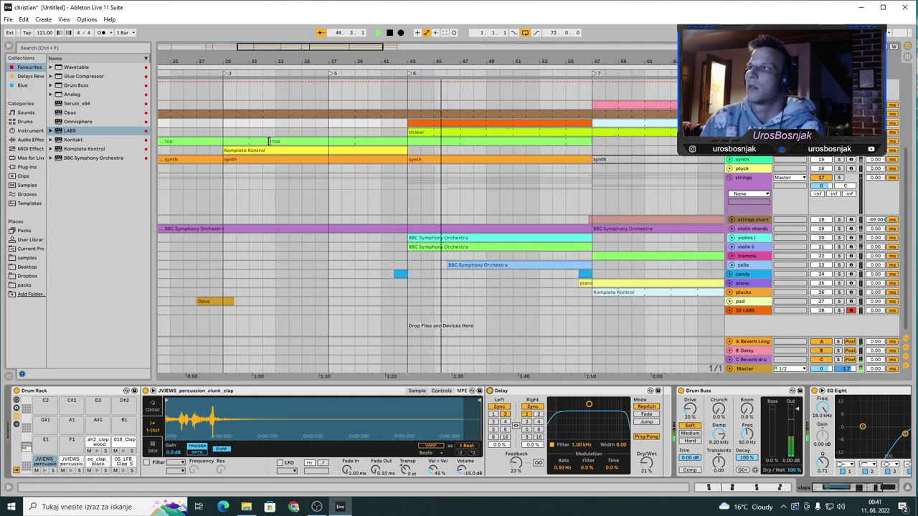
# Restart the full arrangement at bar 43 and stop after hearing the claps in context.
pyautogui.press('space')
pyautogui.press('space')
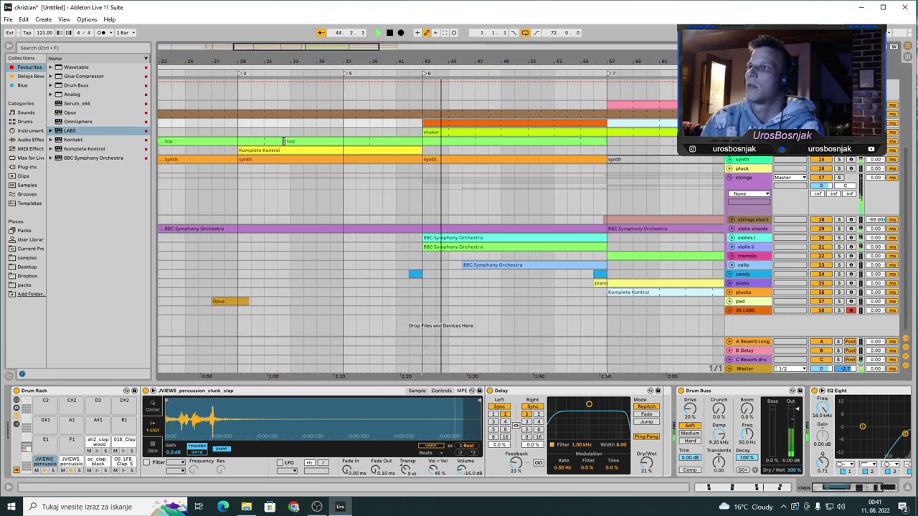
pyautogui.press('space')
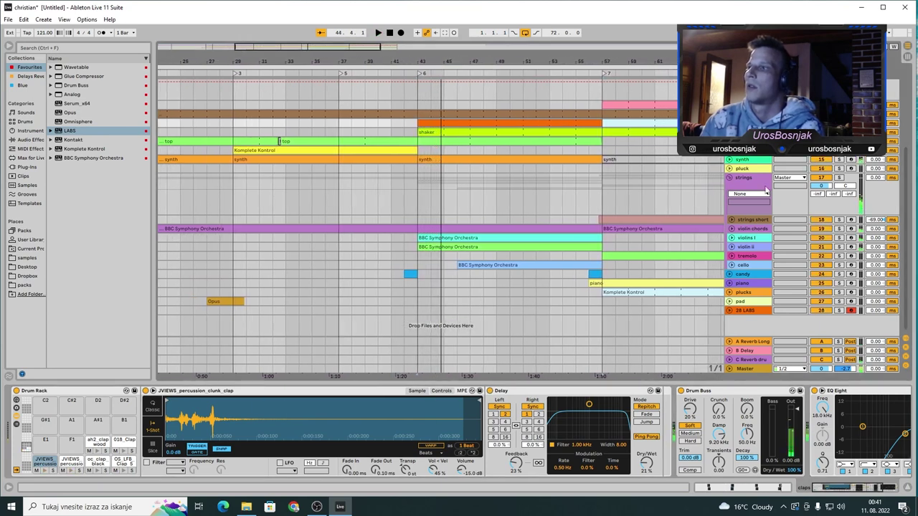
# Solo the strings group with its violin chords, violins I, violin ii and cello tracks, viewing the violins I and cello devices.
pyautogui.click(842, 185)
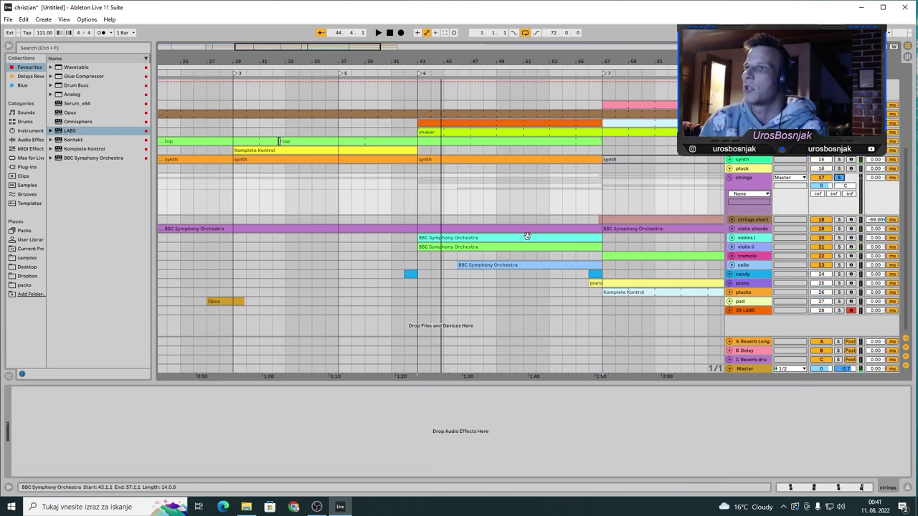
pyautogui.click(527, 236)
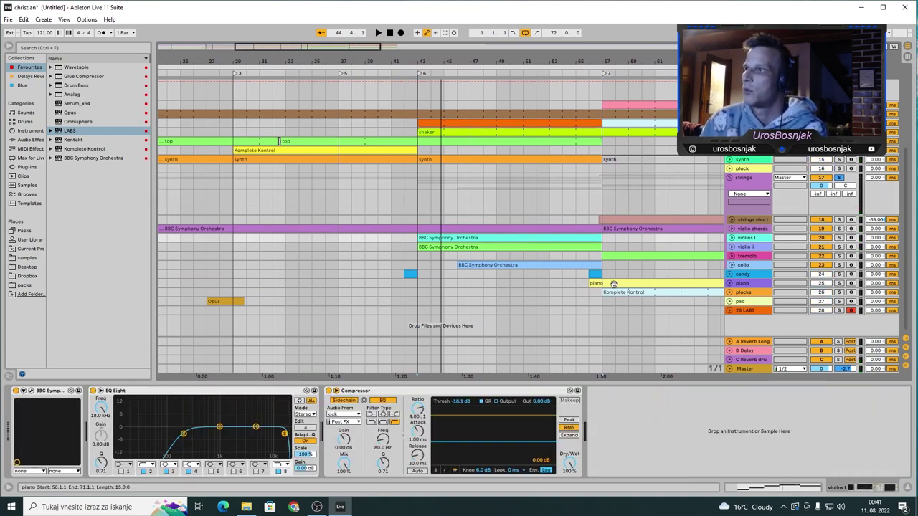
pyautogui.click(546, 266)
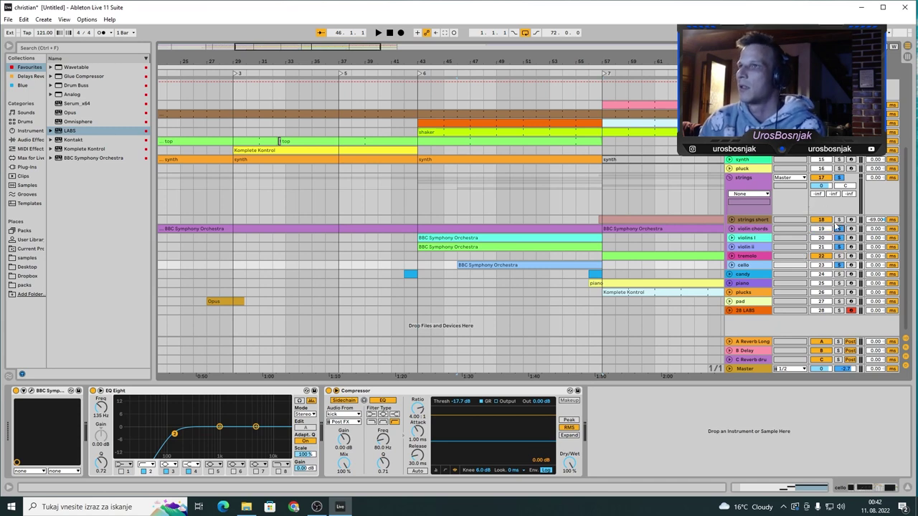
pyautogui.scroll(2, 791, 167)
# Select the violins I, violin ii and cello clips from bar 43 to 57 and play them while viewing their combined notes.
pyautogui.moveTo(604, 287); pyautogui.dragTo(443, 258)
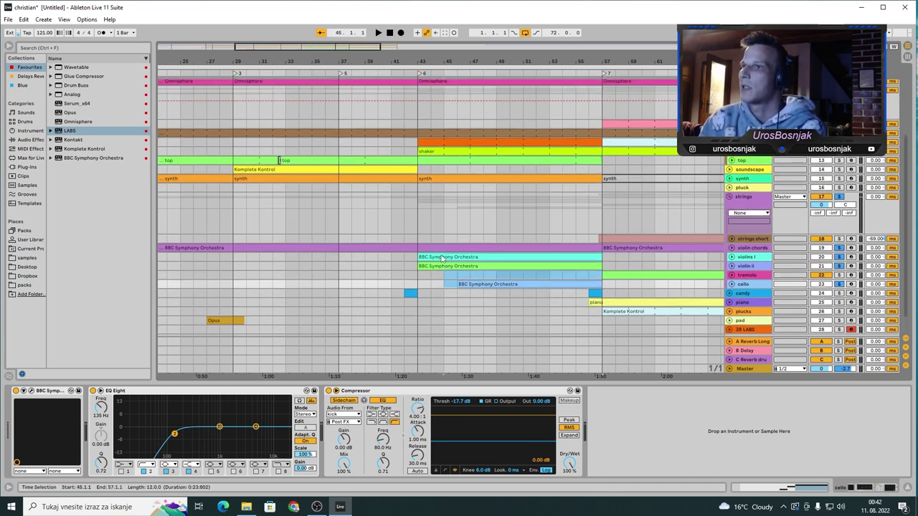
pyautogui.click(419, 256)
pyautogui.hotkey('shift', 'Tab')
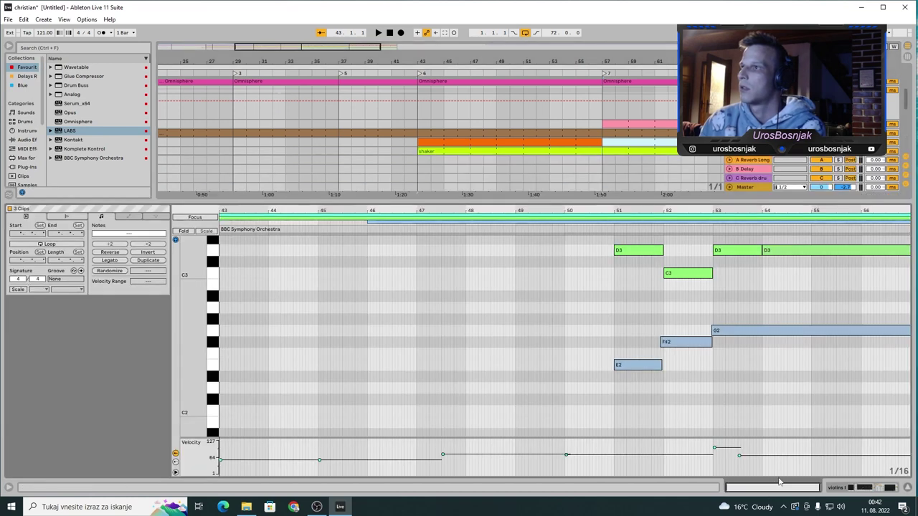
pyautogui.moveTo(209, 263); pyautogui.dragTo(192, 263)
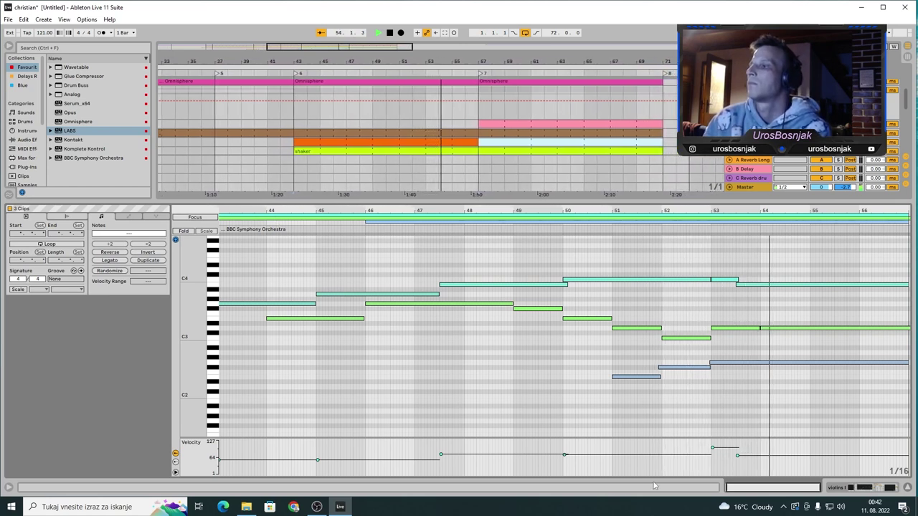
pyautogui.click(861, 487)
pyautogui.press('space')
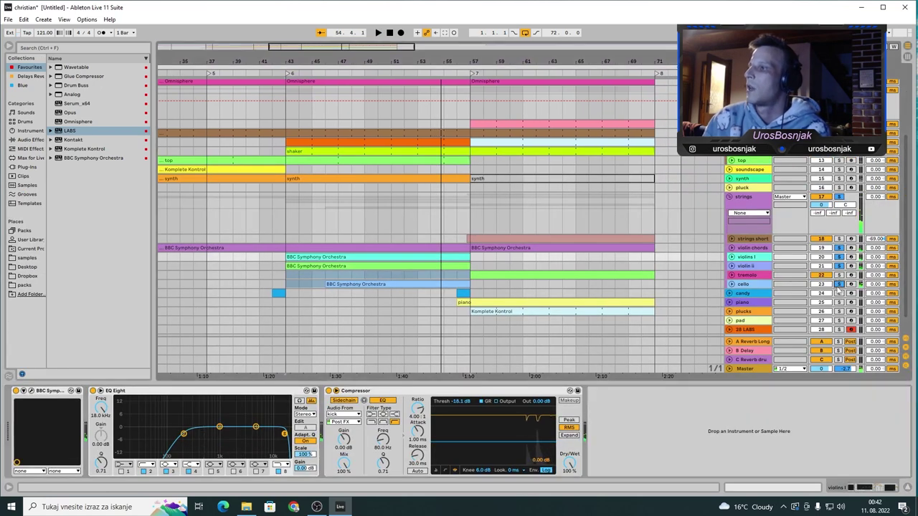
# Turn off the string solos and play the full arrangement from bar 43 while viewing the string notes.
pyautogui.click(838, 287)
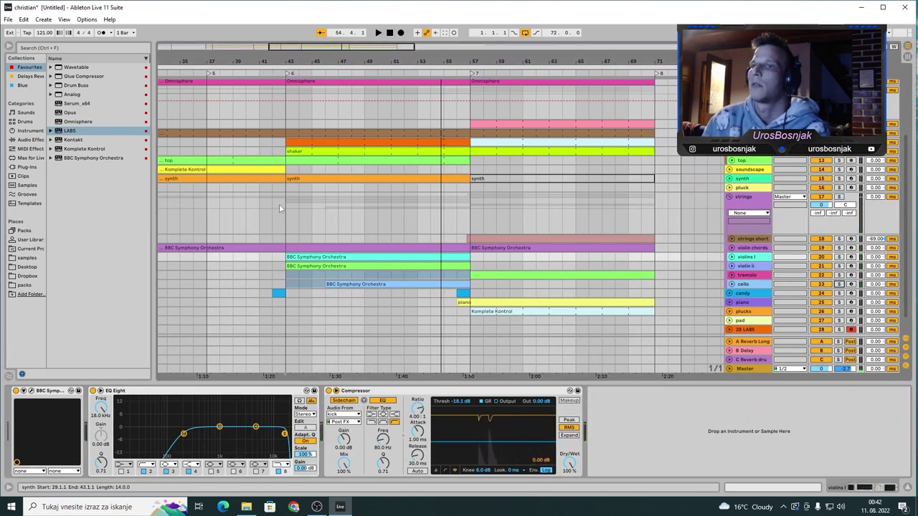
pyautogui.click(269, 73)
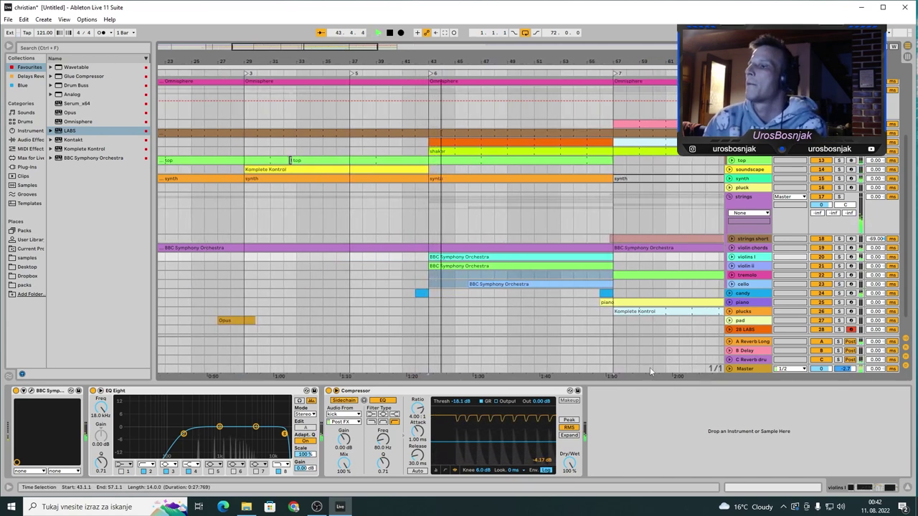
pyautogui.click(745, 487)
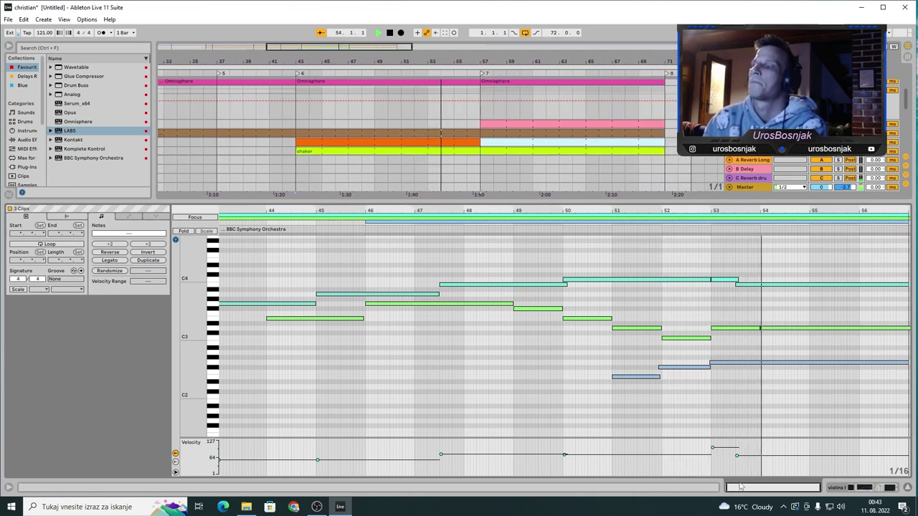
pyautogui.click(837, 489)
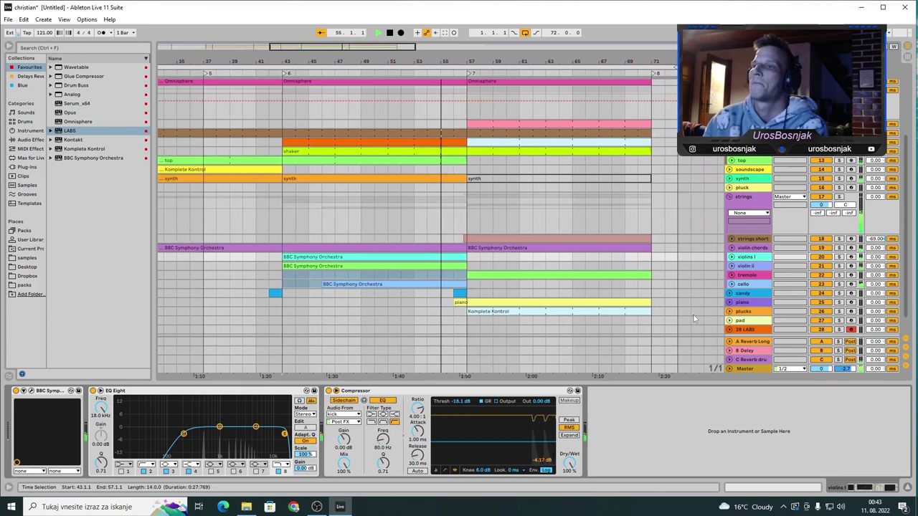
# Inspect the candy clip at bar 56 and its effects chain while playback continues.
pyautogui.click(450, 295)
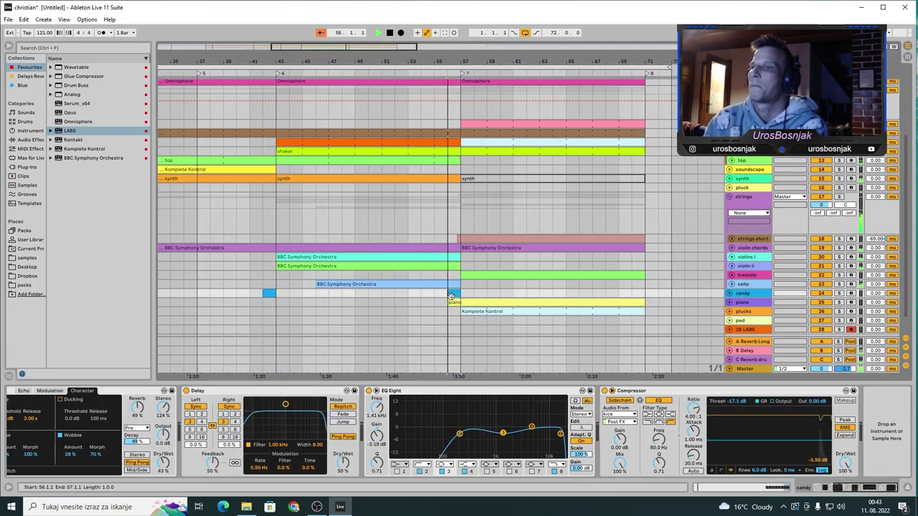
pyautogui.doubleClick(451, 294)
pyautogui.click(825, 488)
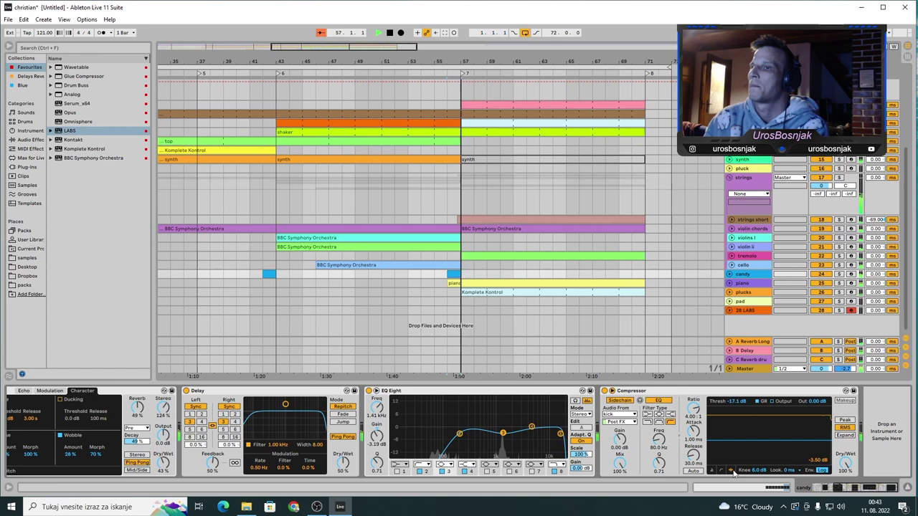
# View the notes of the piano clip at bar 56 across its full pitch range during playback.
pyautogui.doubleClick(491, 283)
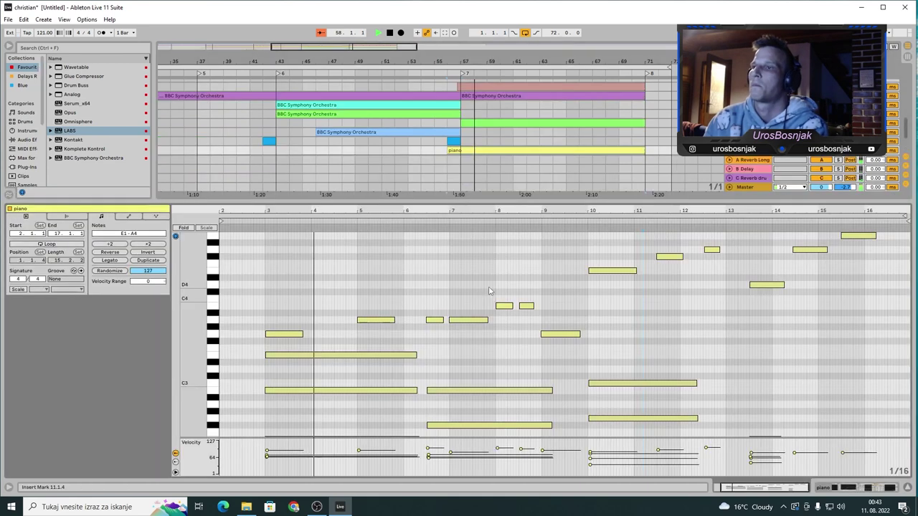
pyautogui.moveTo(184, 302)
pyautogui.mouseDown()
pyautogui.moveTo(154, 302)
pyautogui.moveTo(194, 302)
pyautogui.mouseUp()
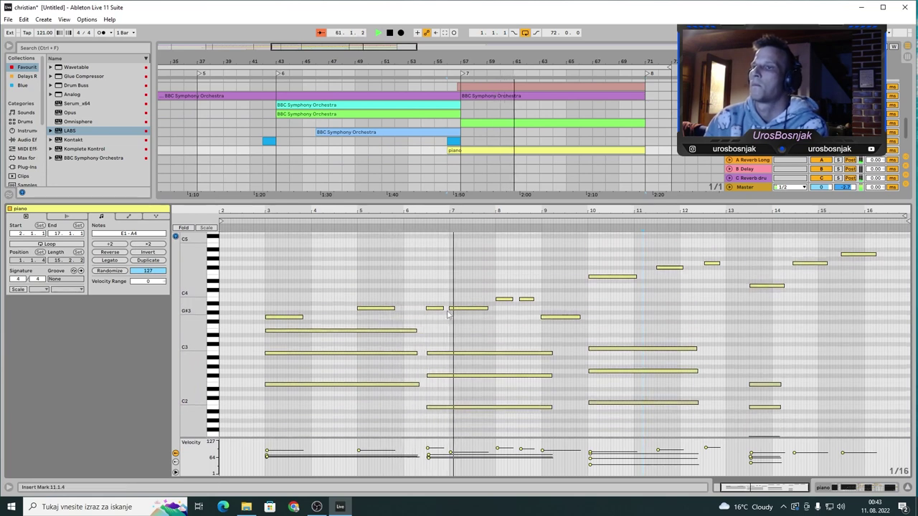
pyautogui.scroll(-1, 513, 263)
pyautogui.scroll(-3, 638, 127)
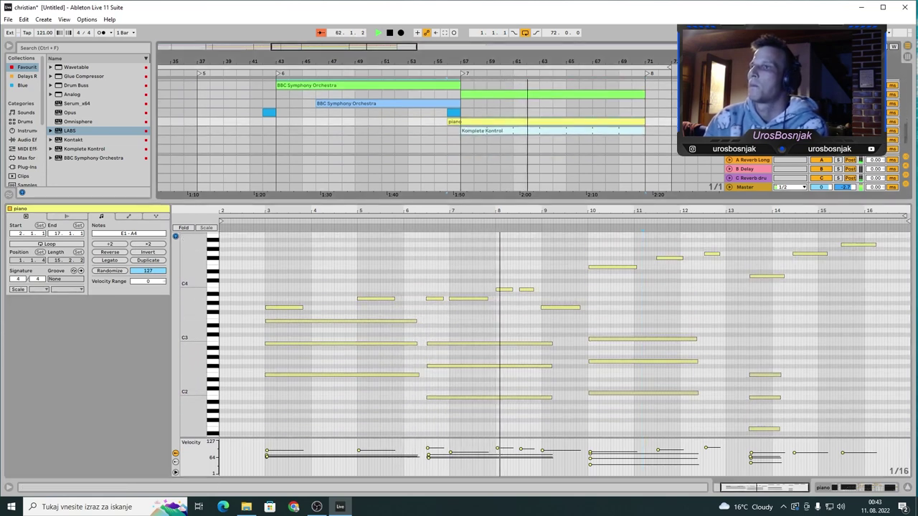
# View the plucks clip's repeated notes at bar 57, and play its soloed track with the Arpeggiator and Serum devices shown.
pyautogui.click(604, 130)
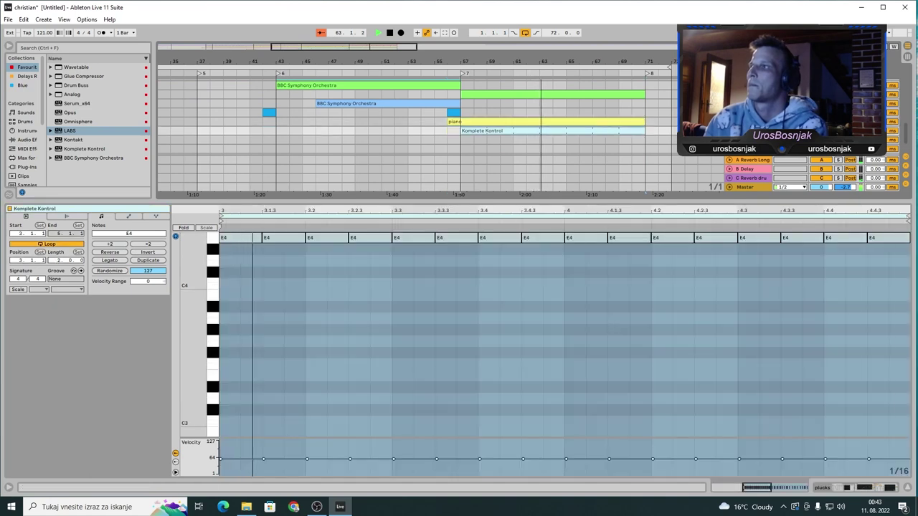
pyautogui.scroll(-3, 506, 89)
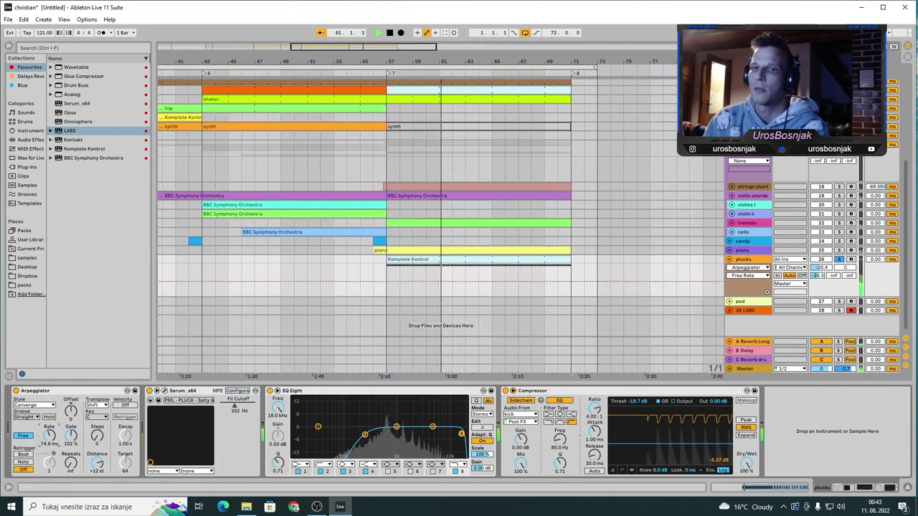
# Set the plucks Arpeggiator's free rate to 155 ms during playback, and stop with the playhead at bar 57.
pyautogui.moveTo(49, 435)
pyautogui.mouseDown()
pyautogui.moveTo(48, 452)
pyautogui.moveTo(49, 434)
pyautogui.mouseUp()
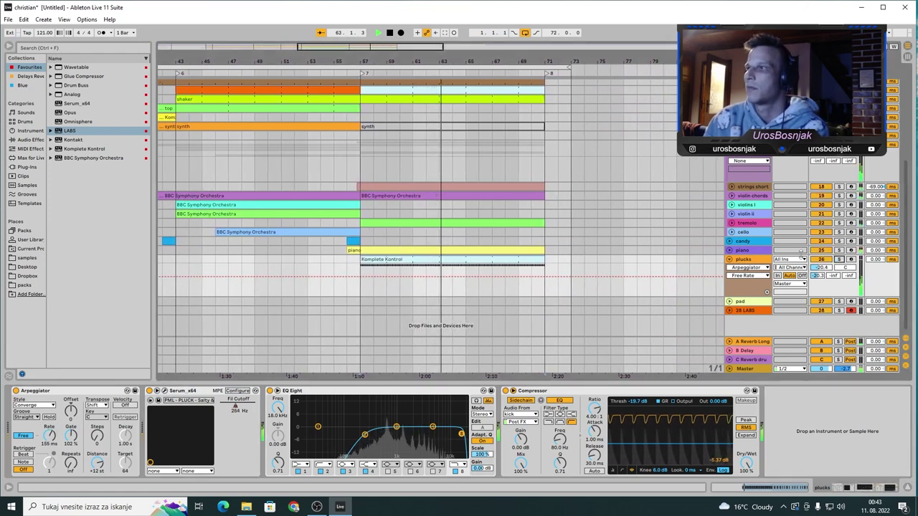
pyautogui.click(397, 70)
pyautogui.press('space')
# Draw a dip to about 64 ms in the plucks Arpeggiator's free-rate automation, between about bars 61 and 64.
pyautogui.click(446, 277)
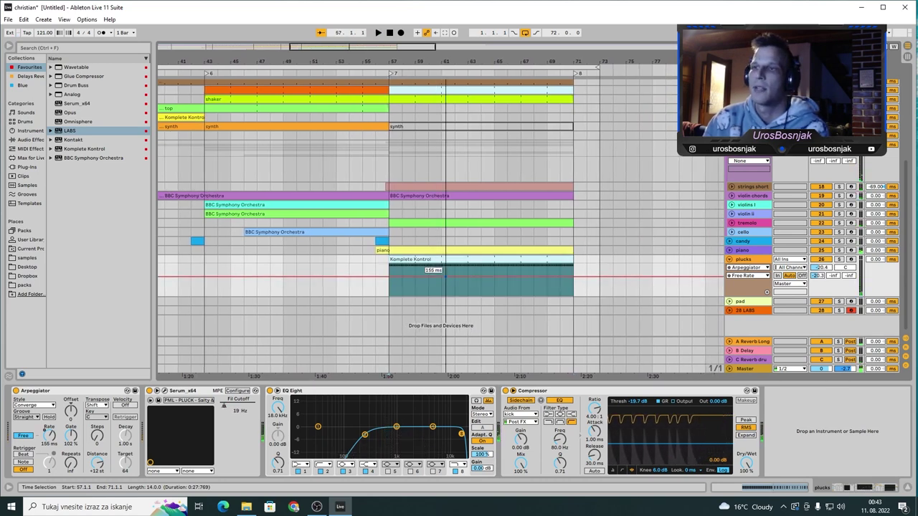
pyautogui.press('b')
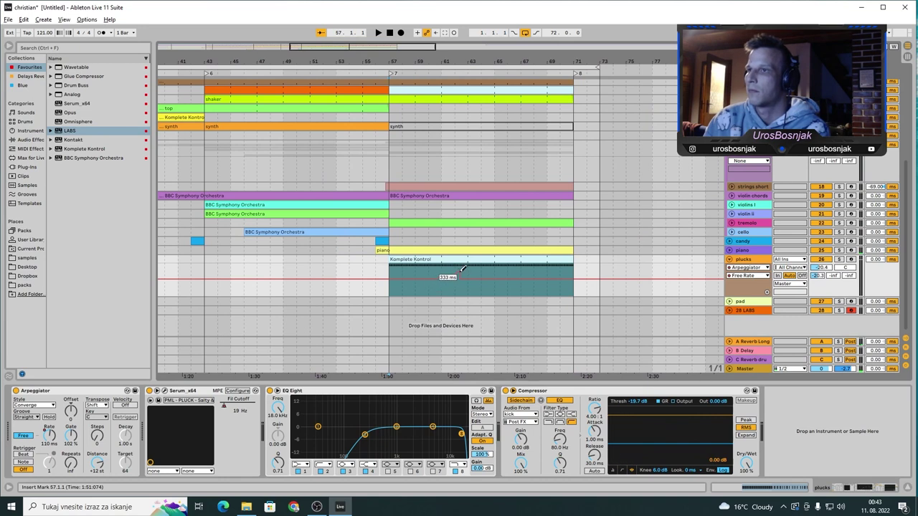
pyautogui.press('space')
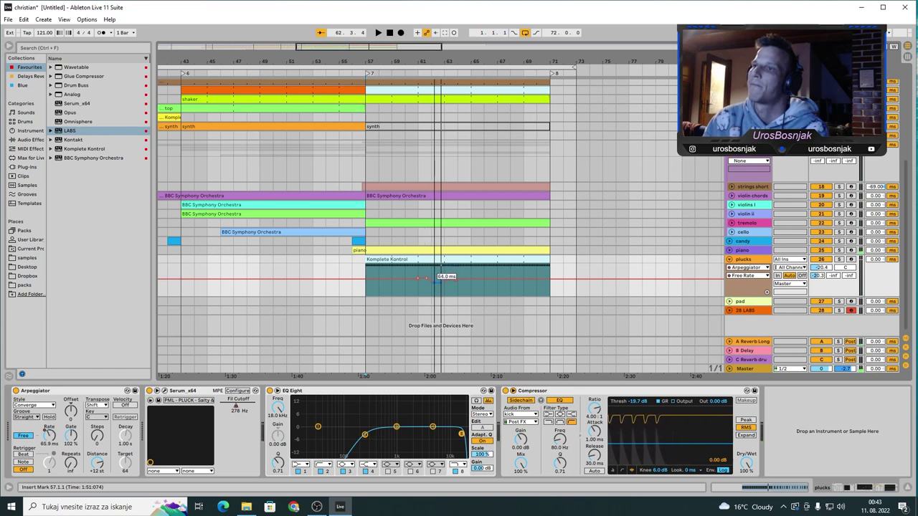
# Play the arrangement from bar 61 to hear the plucks free-rate automation change.
pyautogui.click(415, 68)
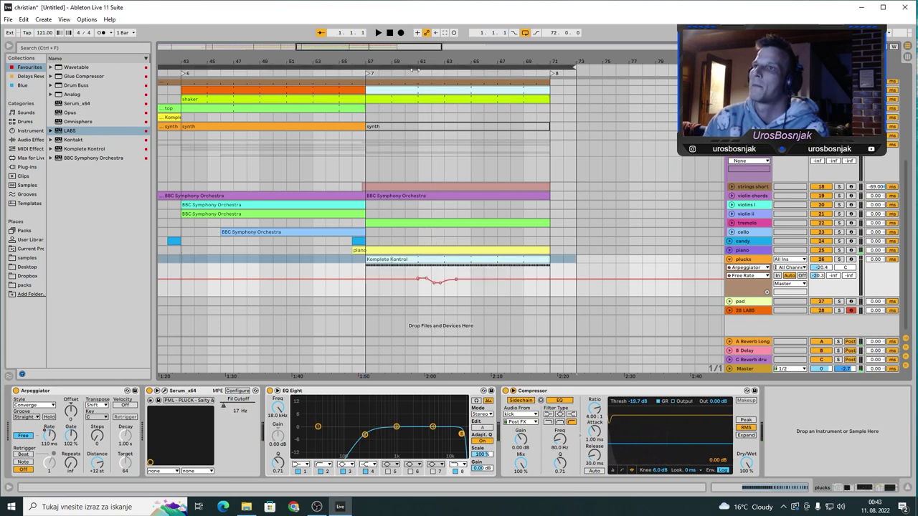
pyautogui.click(414, 73)
pyautogui.press('space')
pyautogui.press('space')
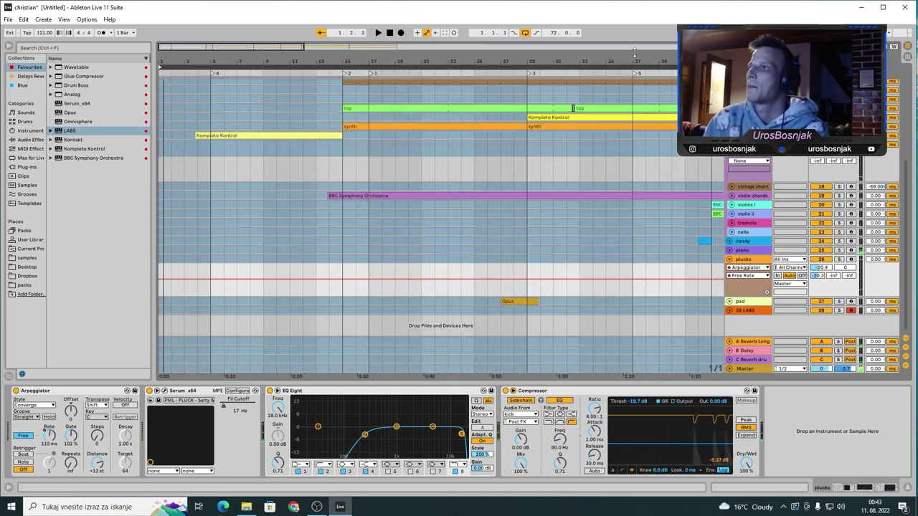
pyautogui.click(350, 47)
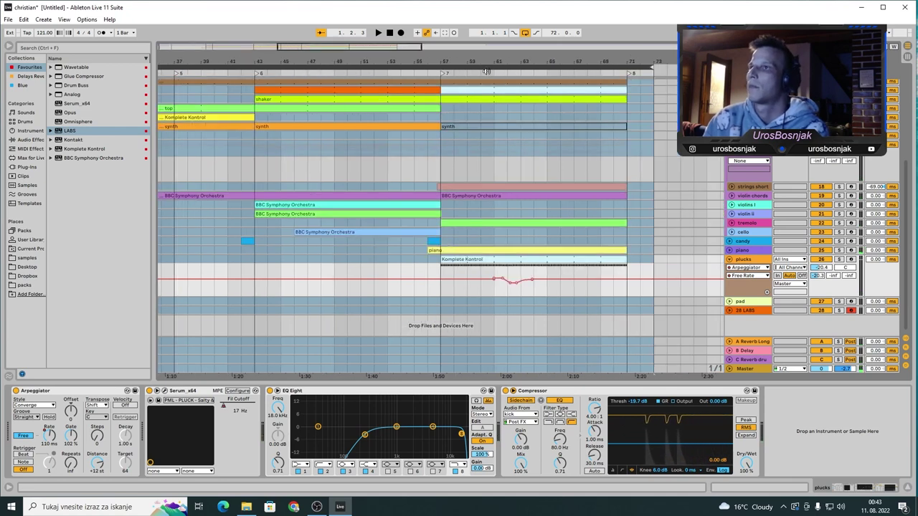
pyautogui.click(486, 72)
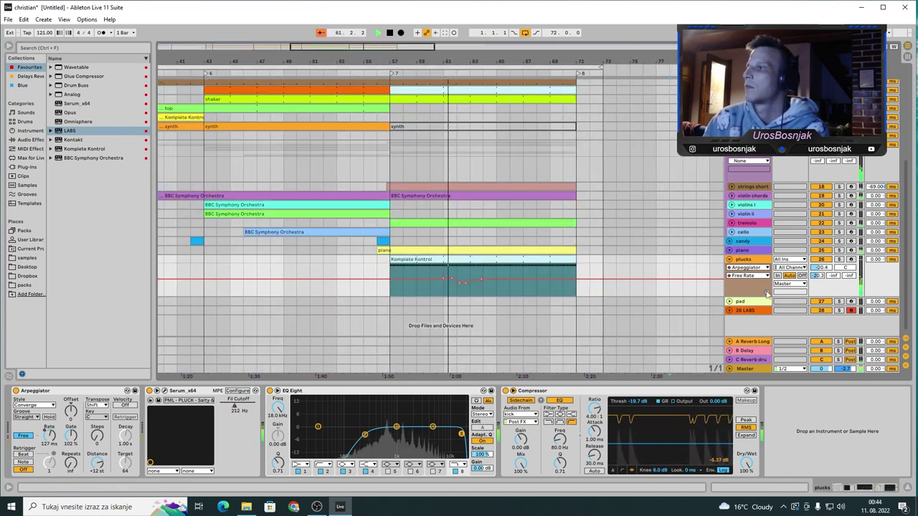
# Show the plucks free-rate automation in its own lane, and fold the track in a wider view of the arrangement.
pyautogui.click(767, 294)
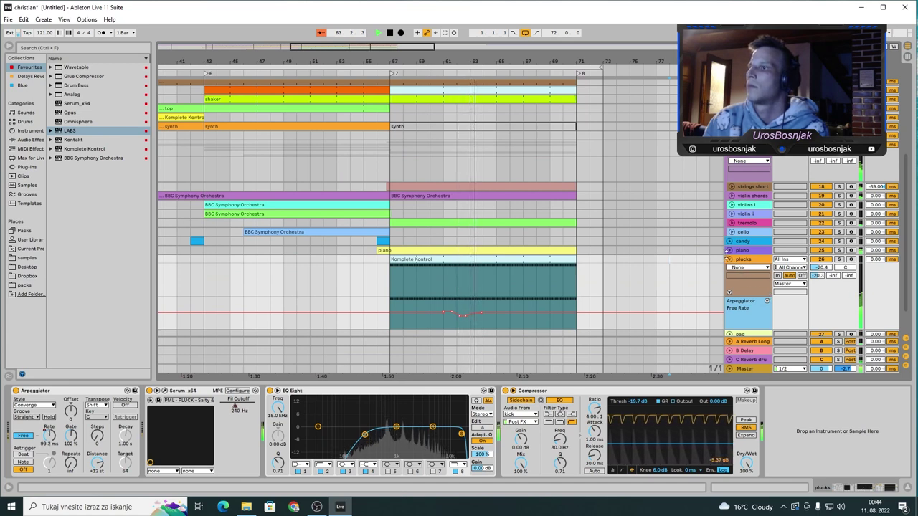
pyautogui.click(731, 259)
pyautogui.moveTo(518, 62); pyautogui.dragTo(578, 35)
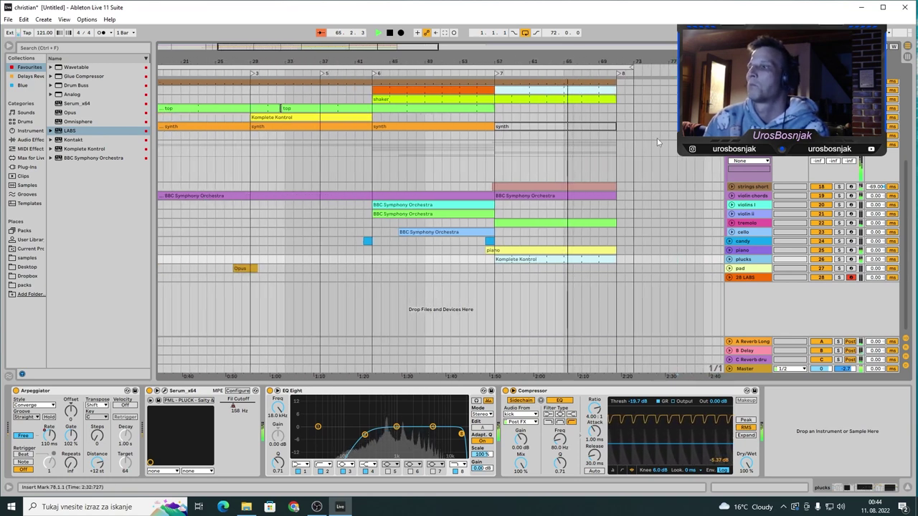
pyautogui.press('space')
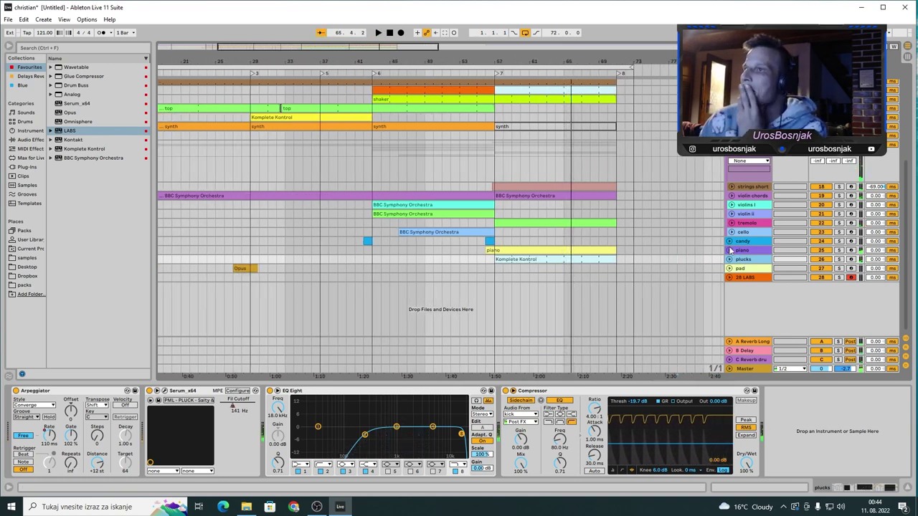
# Reset the piano track's volume to 0, and play it soloed from its clip at bar 56.
pyautogui.click(730, 251)
pyautogui.click(558, 242)
pyautogui.click(558, 247)
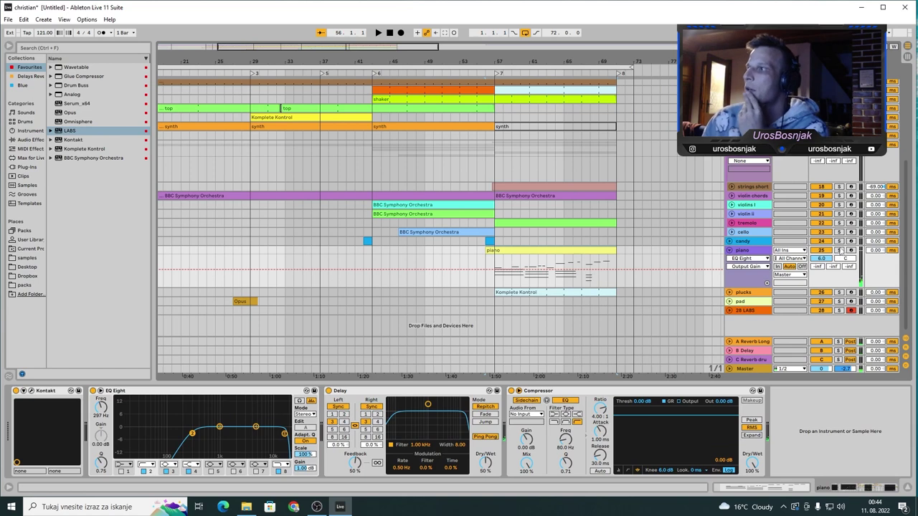
pyautogui.click(840, 250)
pyautogui.doubleClick(821, 259)
pyautogui.press('space')
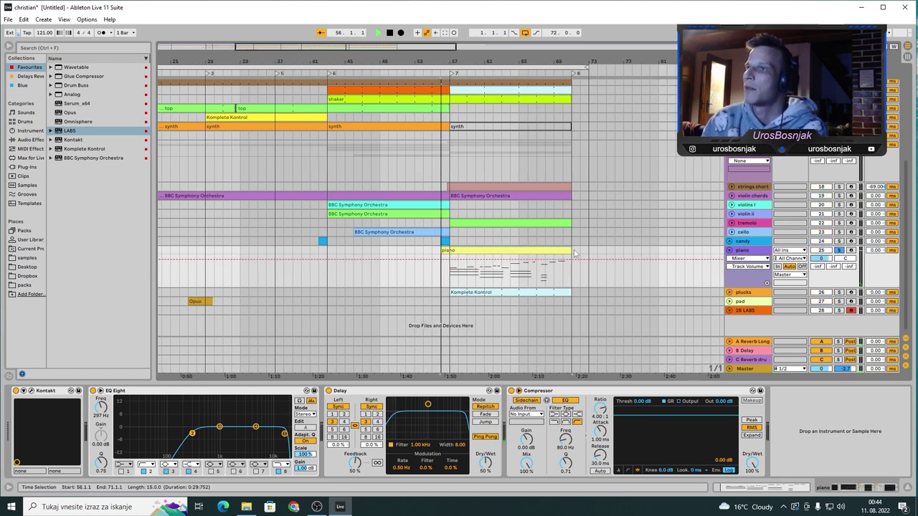
# Inspect the piano's NOIRE Felt instrument in Kontakt during playback, and fold the piano track with its solo off.
pyautogui.click(31, 392)
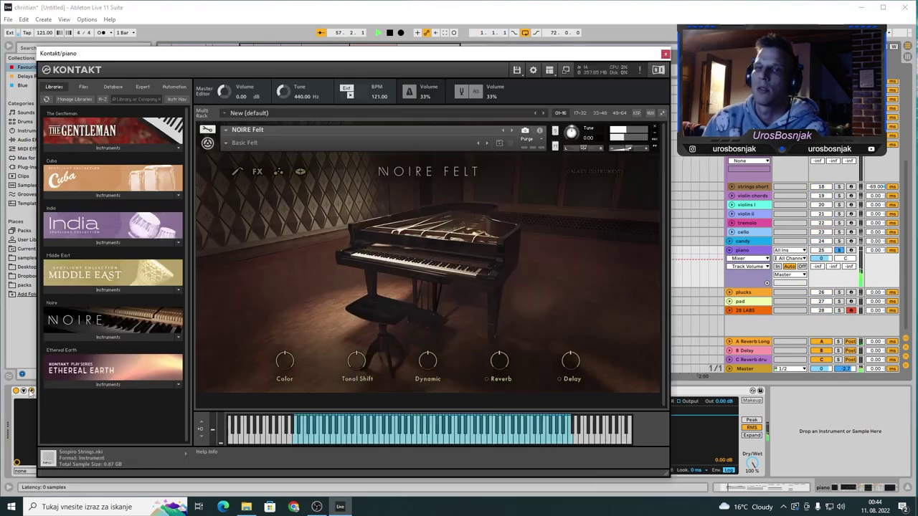
pyautogui.click(208, 144)
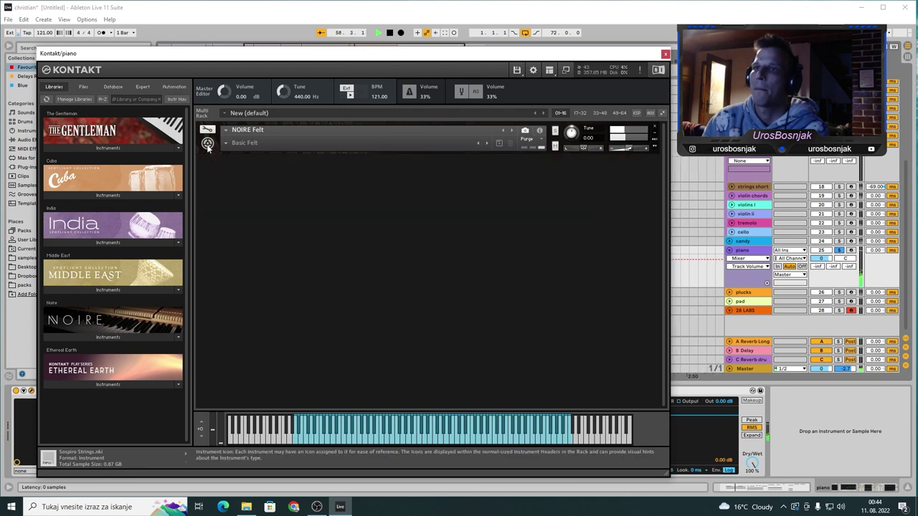
pyautogui.click(665, 55)
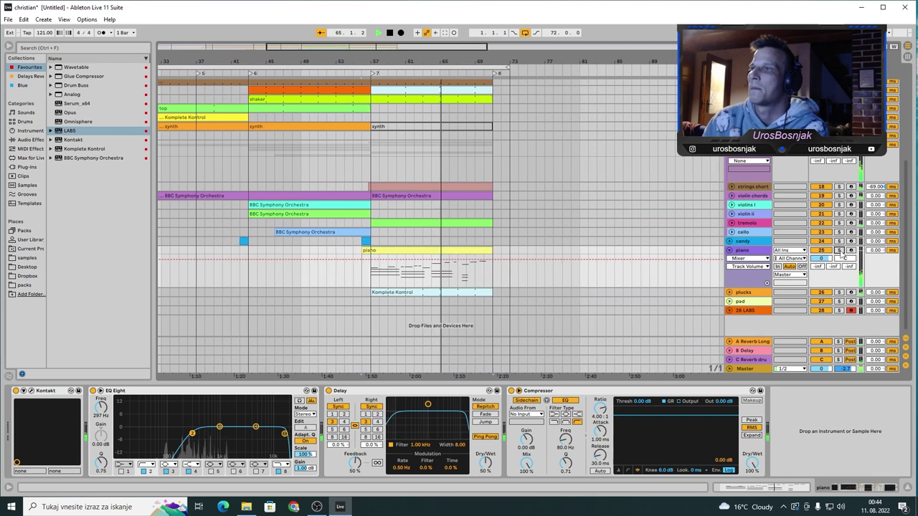
pyautogui.click(732, 251)
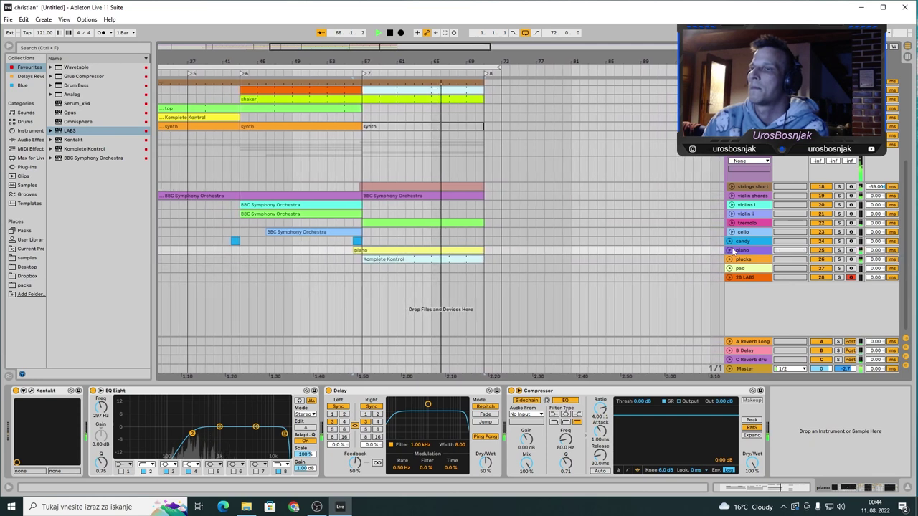
# Solo the strings short track, and play its clip from bar 57 with the notes shown.
pyautogui.click(446, 185)
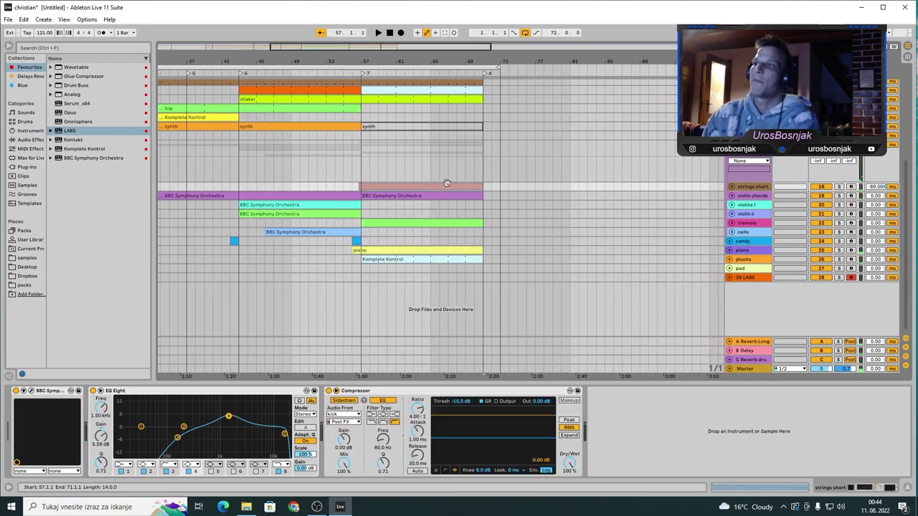
pyautogui.click(839, 186)
pyautogui.doubleClick(388, 187)
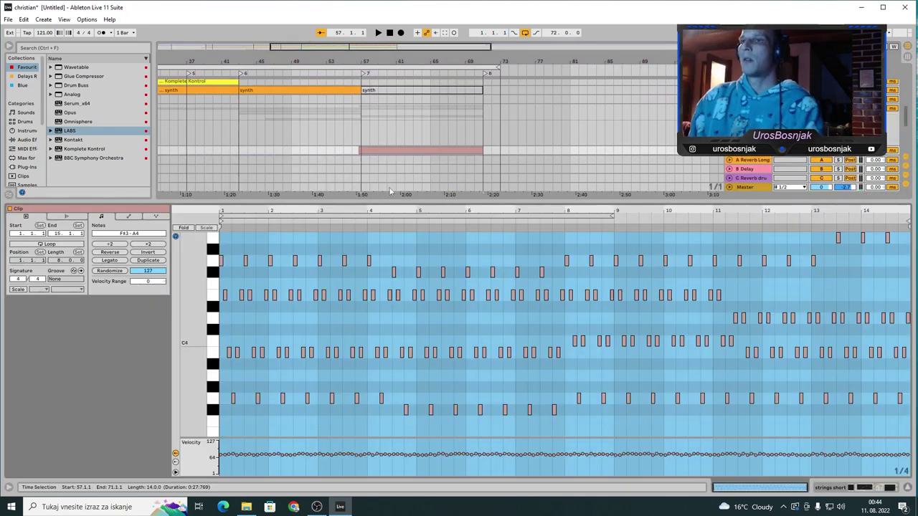
pyautogui.press('space')
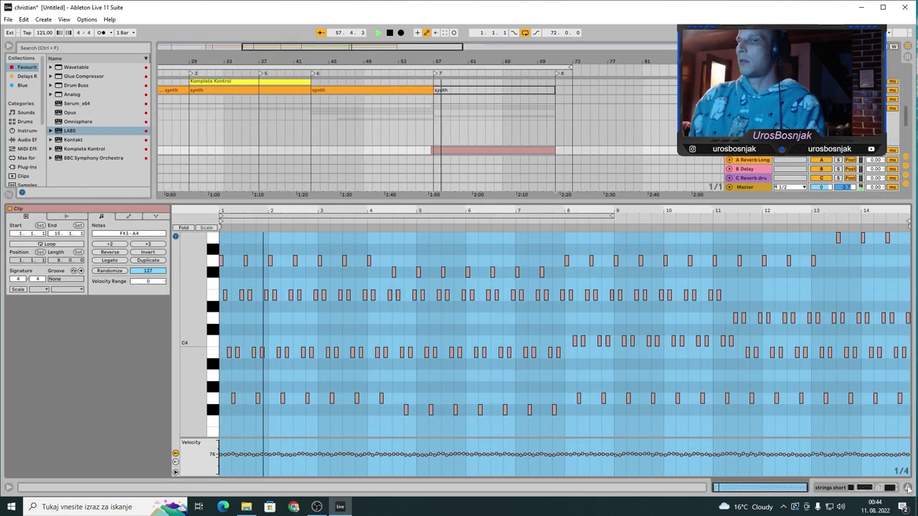
# Unsolo the strings short track, and examine its clip's notes over a wider pitch range during full playback.
pyautogui.click(907, 488)
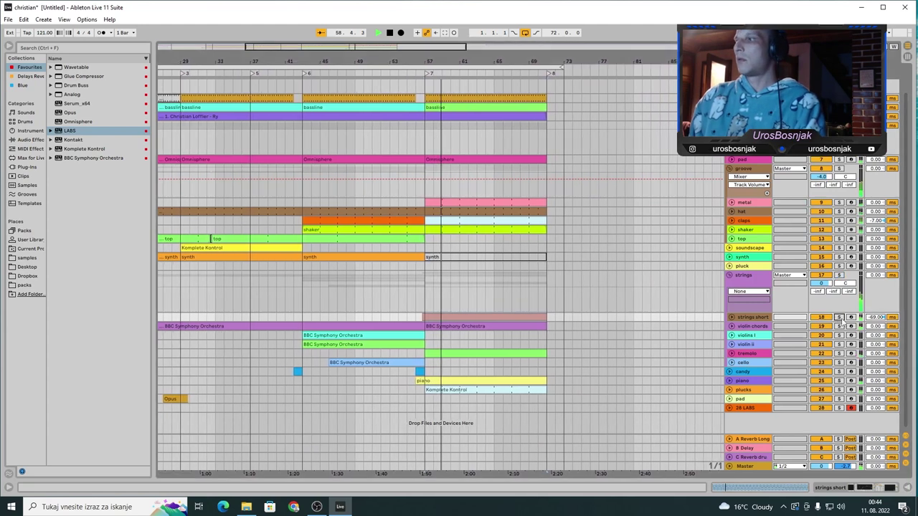
pyautogui.doubleClick(509, 316)
pyautogui.moveTo(192, 289); pyautogui.dragTo(176, 289)
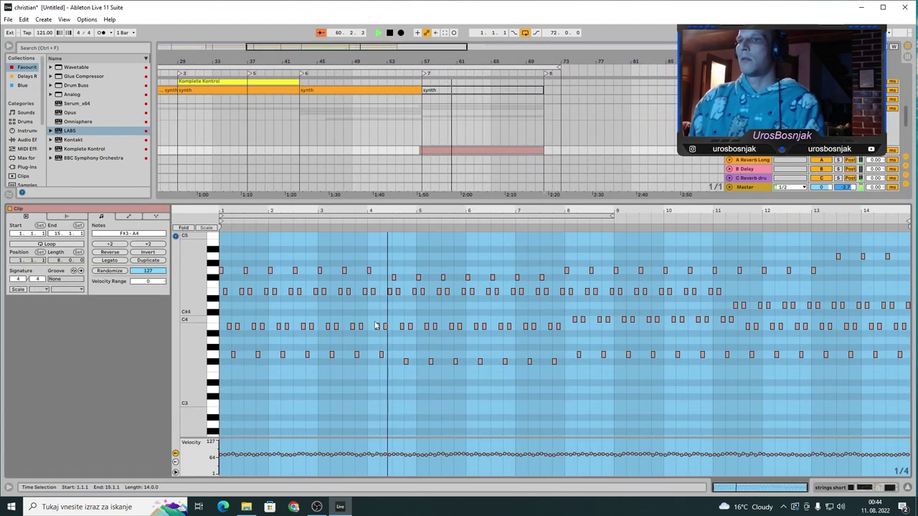
pyautogui.click(907, 488)
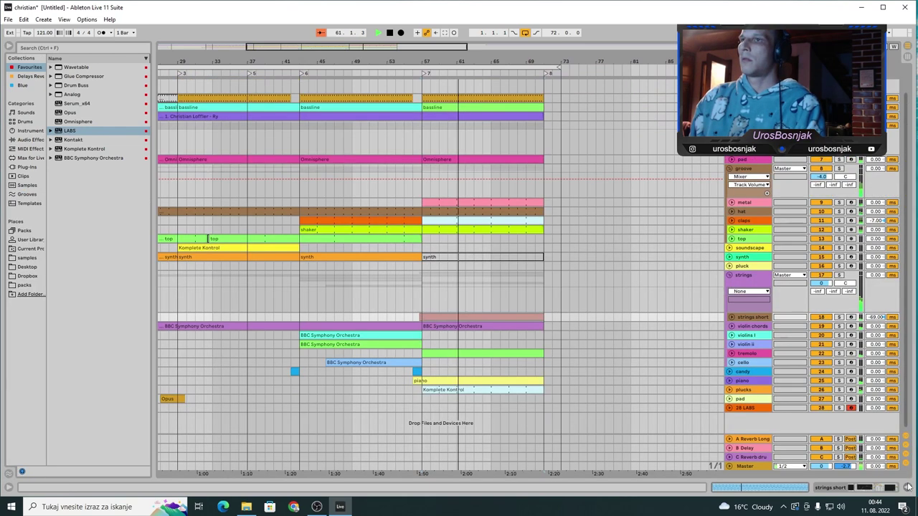
# Fold the Christian Loffler reference track while the bar 57 section plays, and stop playback.
pyautogui.click(509, 315)
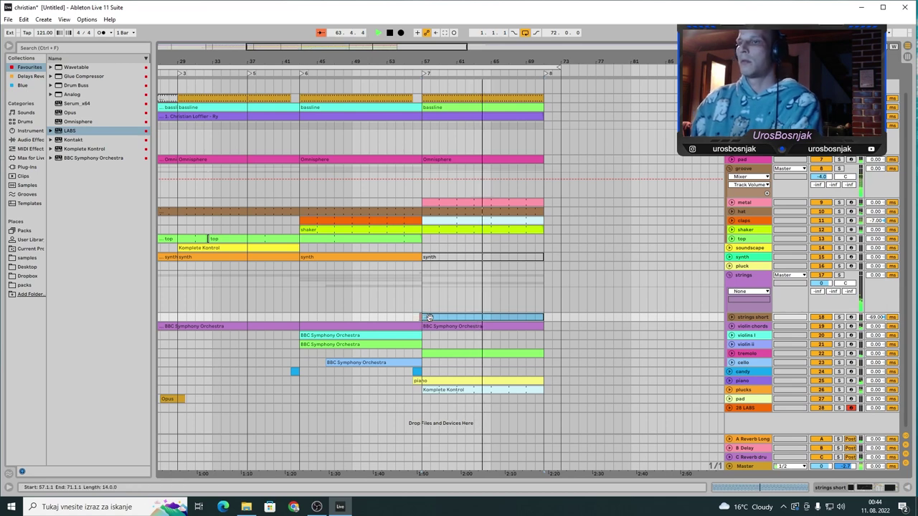
pyautogui.hotkey('ctrl', 'shift', 'm')
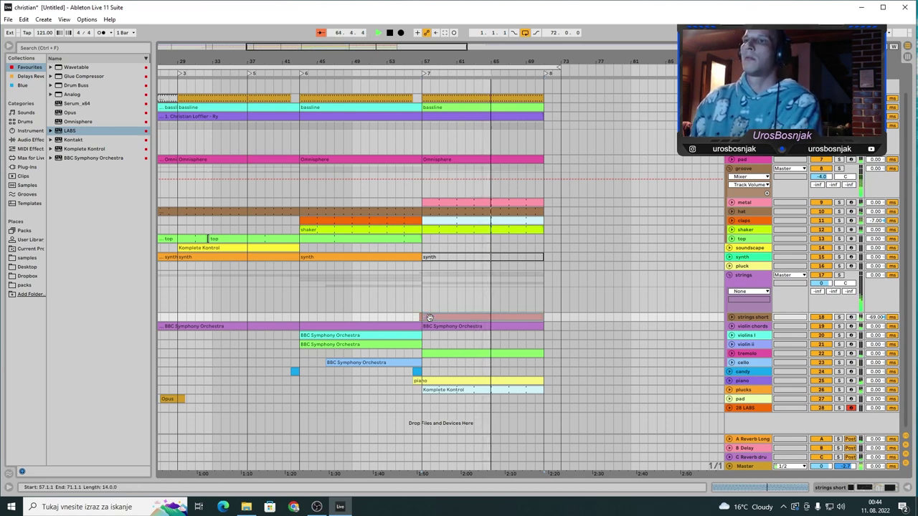
pyautogui.click(729, 126)
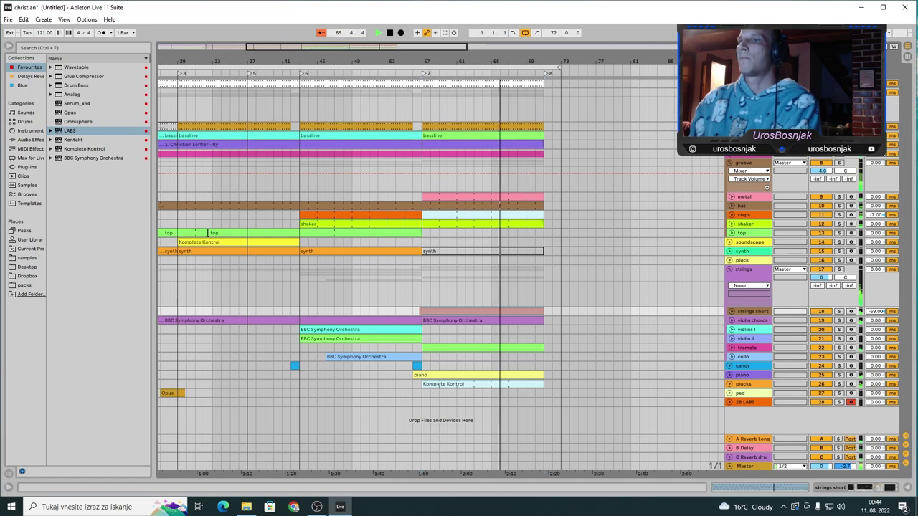
pyautogui.press('space')
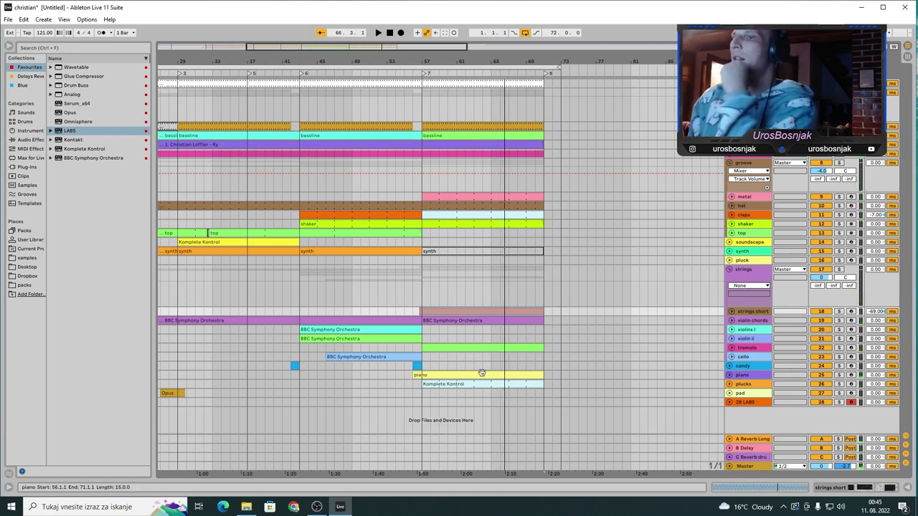
# Solo the shaker track, set its clip's pitch to 0 semitones, and audition it from bar 43.
pyautogui.click(345, 224)
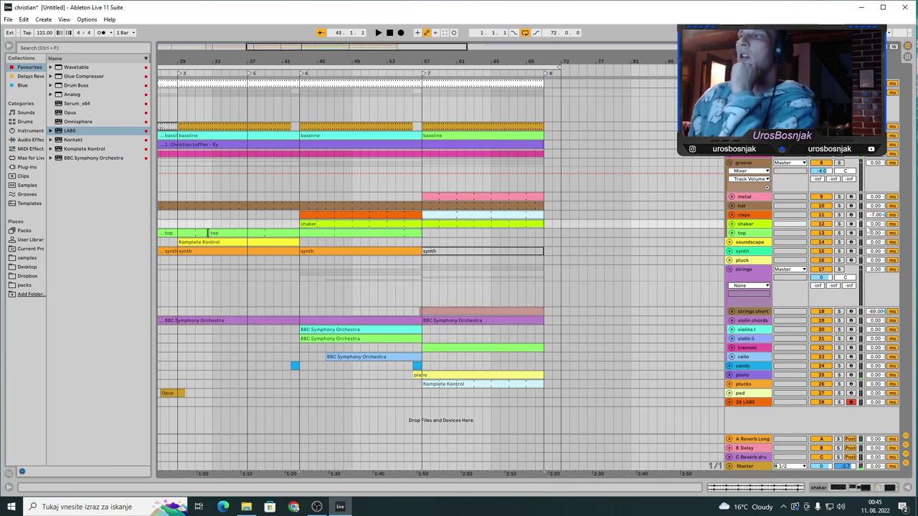
pyautogui.click(839, 225)
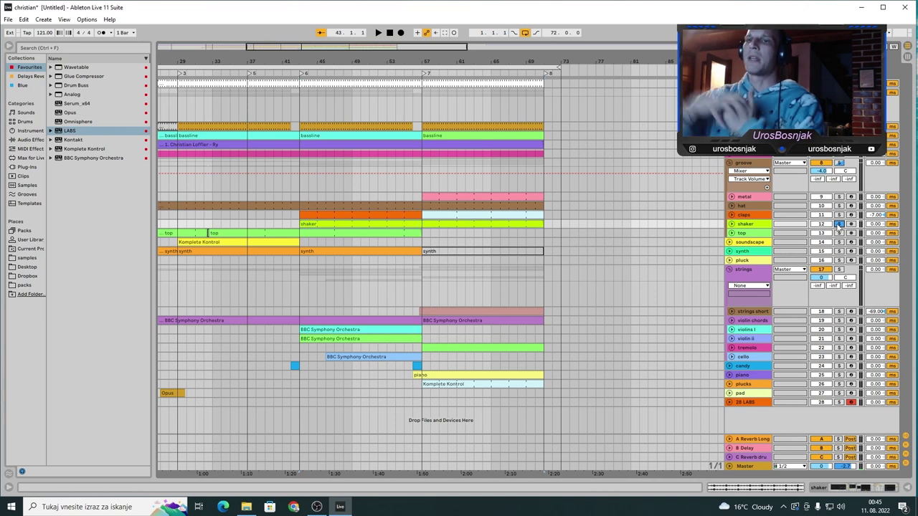
pyautogui.click(771, 485)
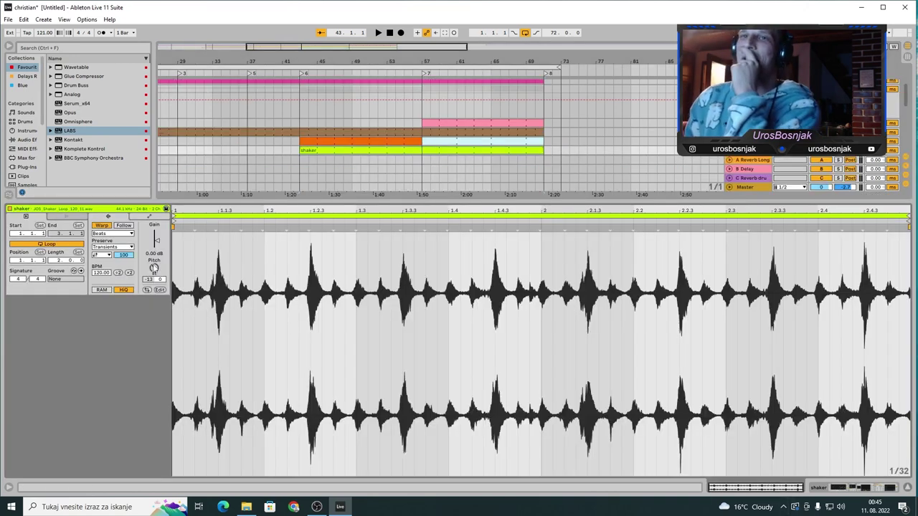
pyautogui.press('space')
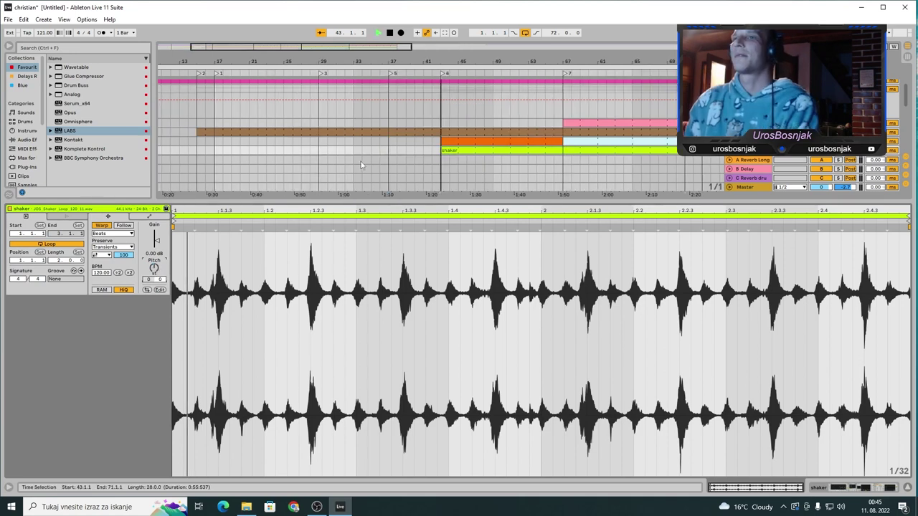
pyautogui.press('space')
# Turn off the shaker's Erosion and Vocoder effects, and play its clip without them.
pyautogui.click(870, 489)
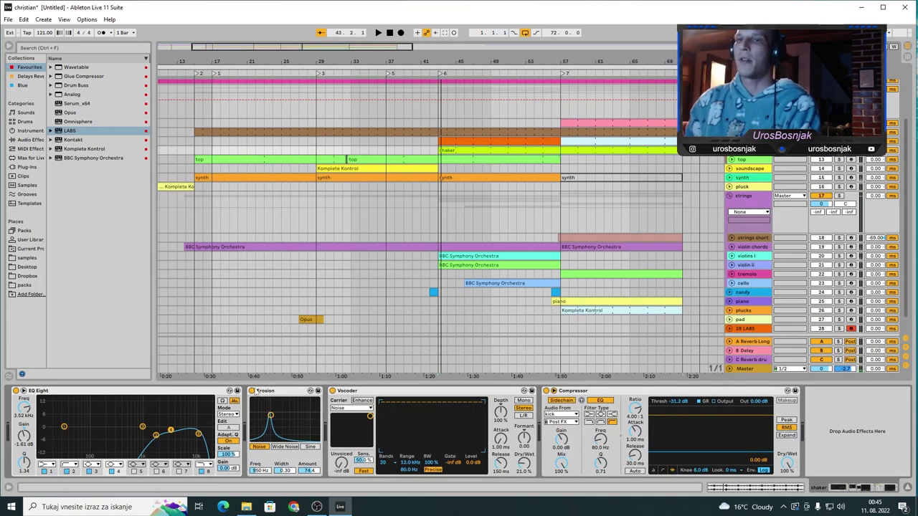
pyautogui.click(332, 392)
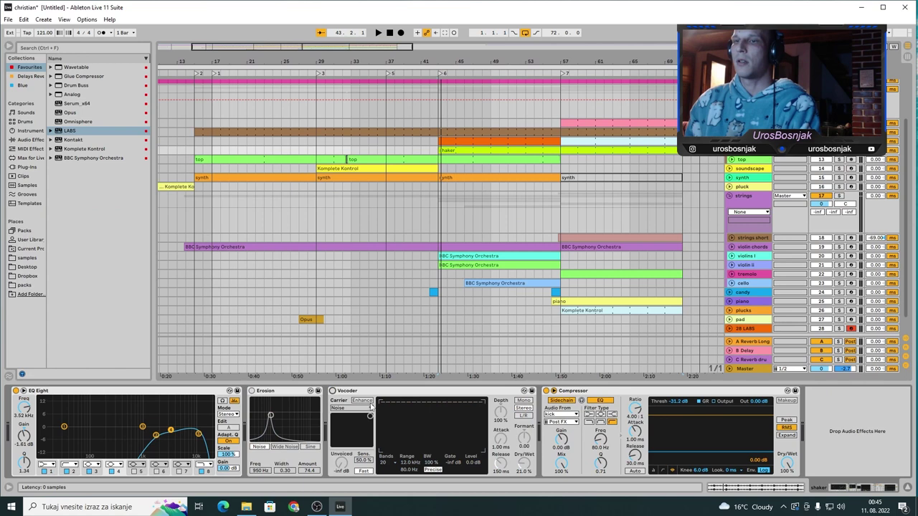
pyautogui.click(768, 488)
pyautogui.press('space')
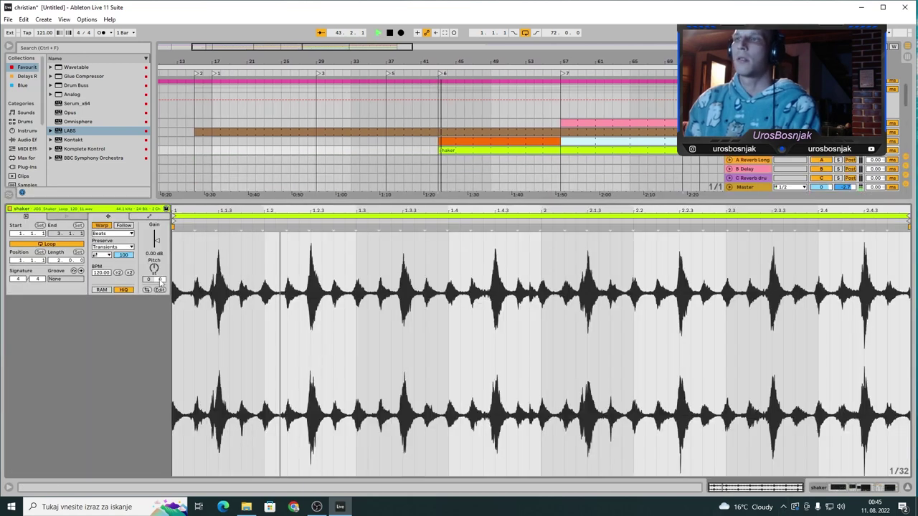
# Set the shaker clip's pitch to -13 semitones, and play it before showing its effects chain.
pyautogui.press('space')
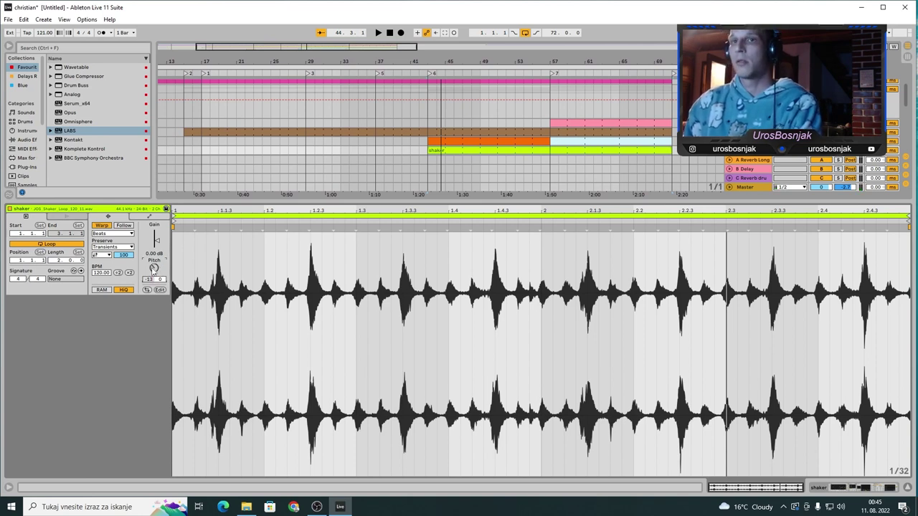
pyautogui.press('space')
pyautogui.hotkey('shift', 'Tab')
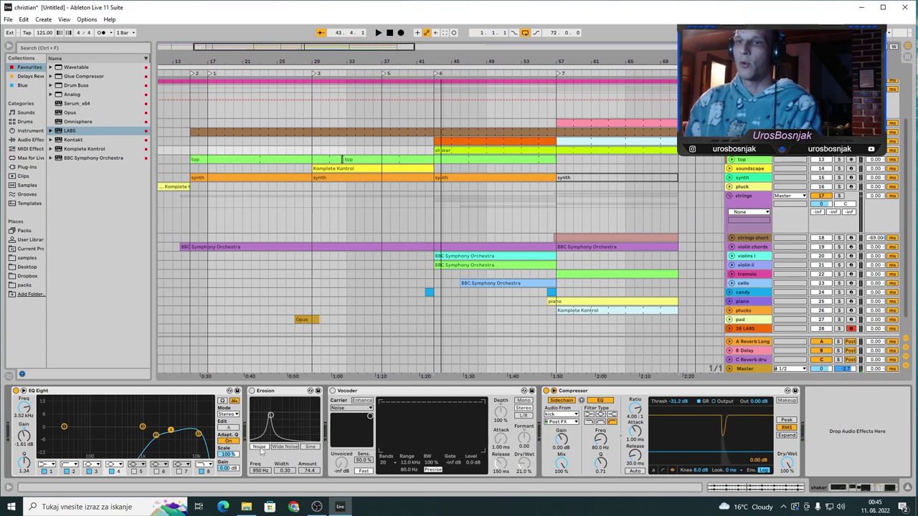
# Turn the shaker's Erosion and Vocoder effects back on while playing the section from bar 43.
pyautogui.press('space')
pyautogui.press('space')
pyautogui.press('space')
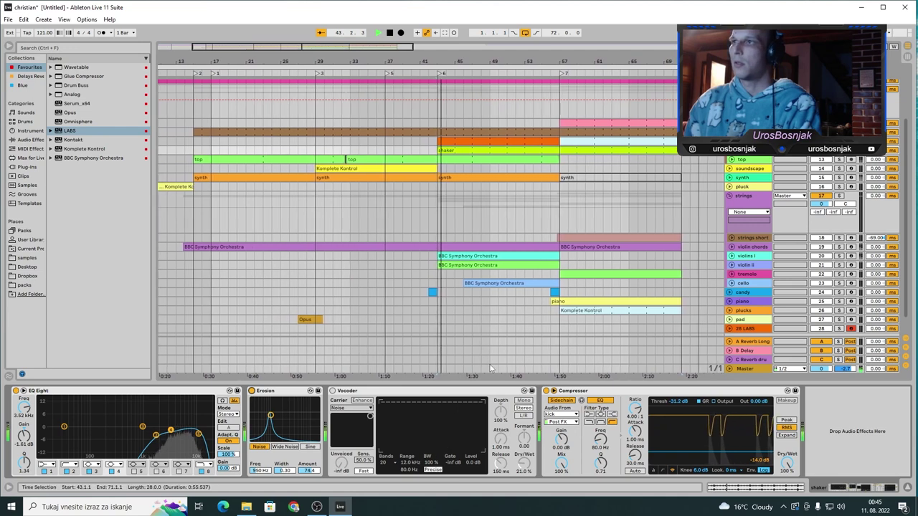
pyautogui.click(332, 391)
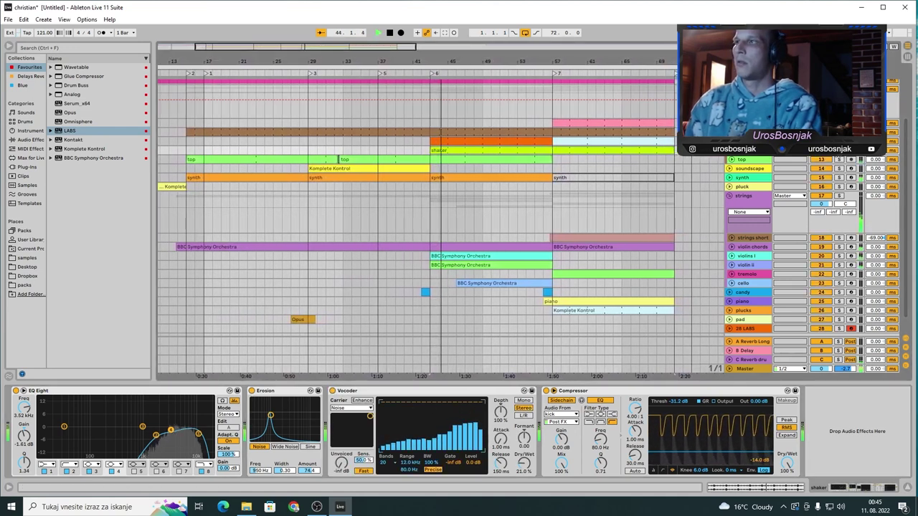
# Fold the open track groups, including groove and strings, and show the pad track's device chain at its Opus clip around bar 28.
pyautogui.click(730, 90)
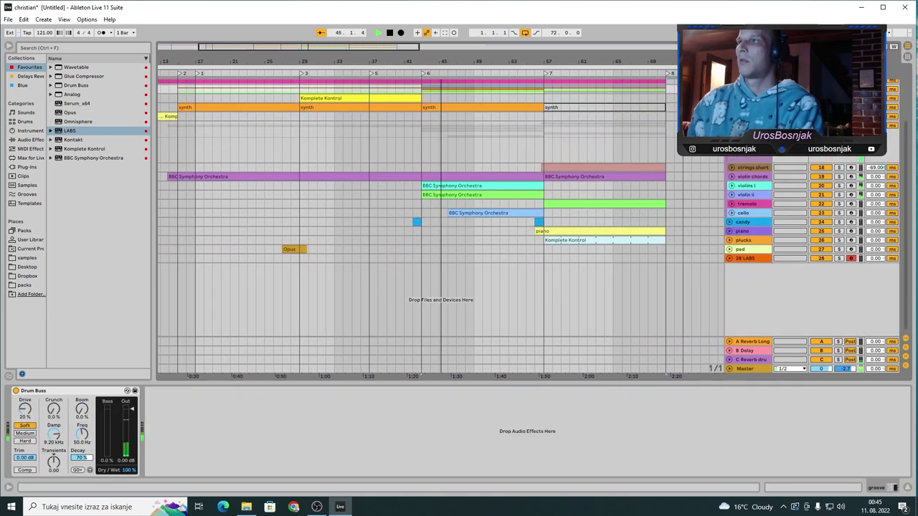
pyautogui.click(730, 124)
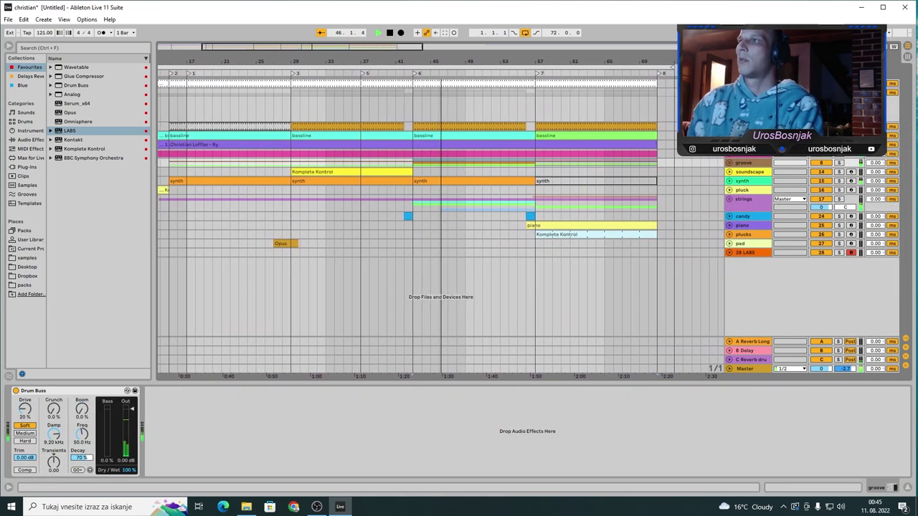
pyautogui.click(729, 92)
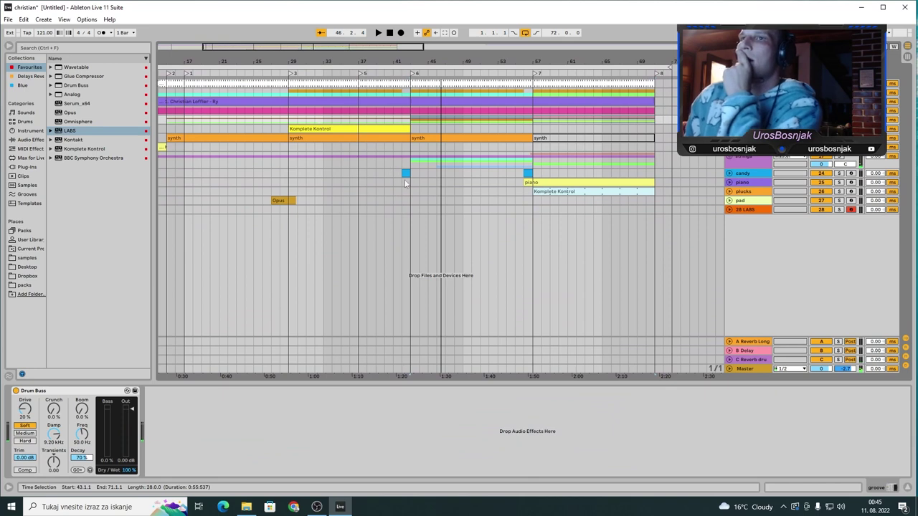
pyautogui.click(283, 200)
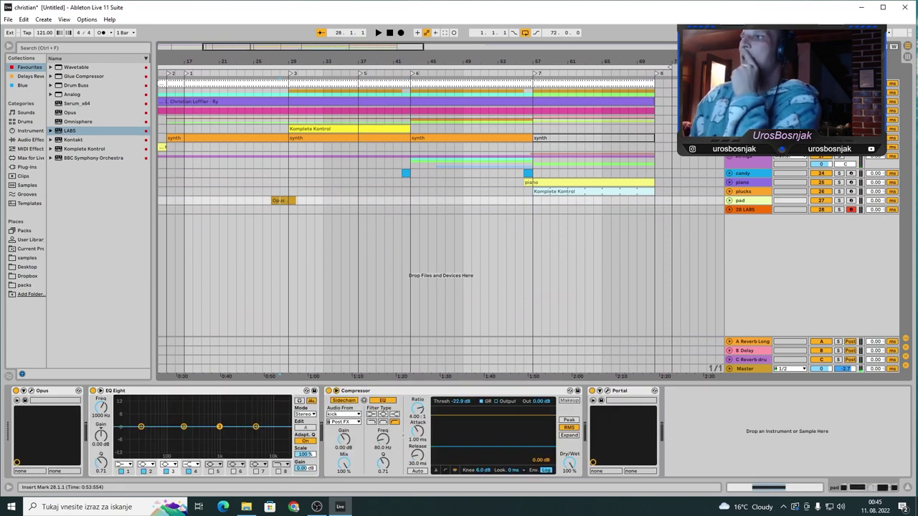